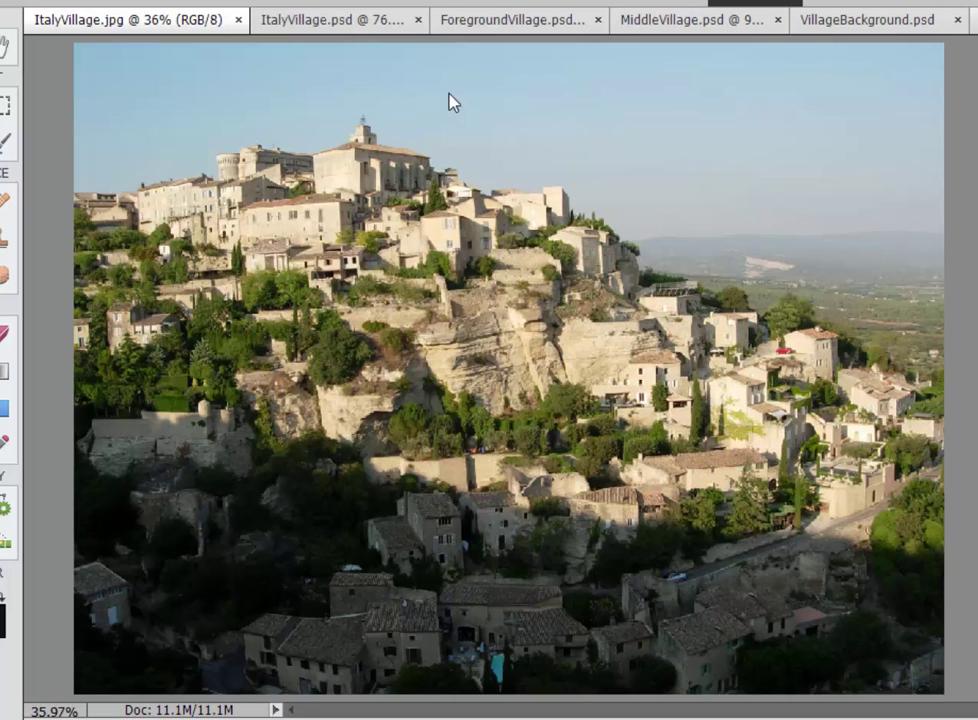
- In ItalyVillage.psd, nudge the Middle layer slightly higher and test-move the Foreground rooftops
left_click(360, 22)
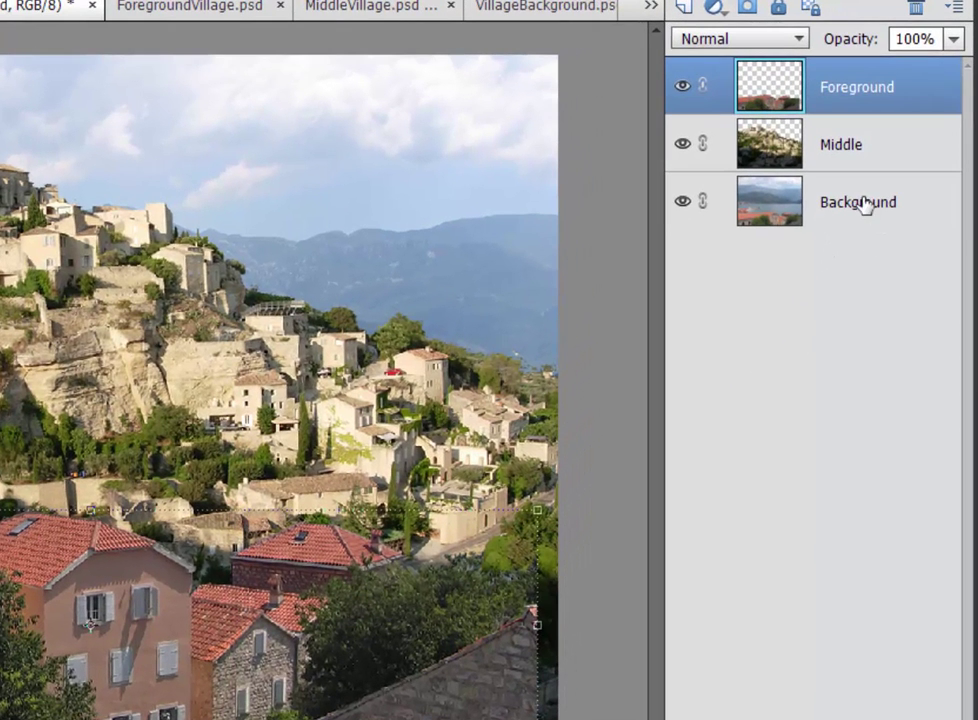
left_click(866, 191)
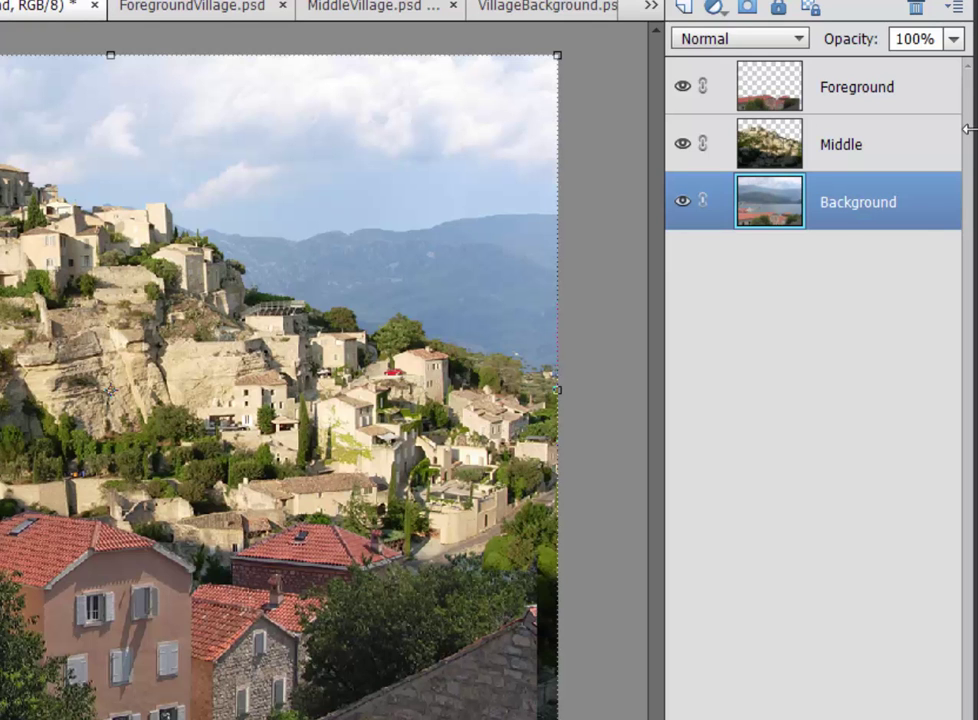
left_click(834, 144)
left_click_drag(268, 363, 269, 389)
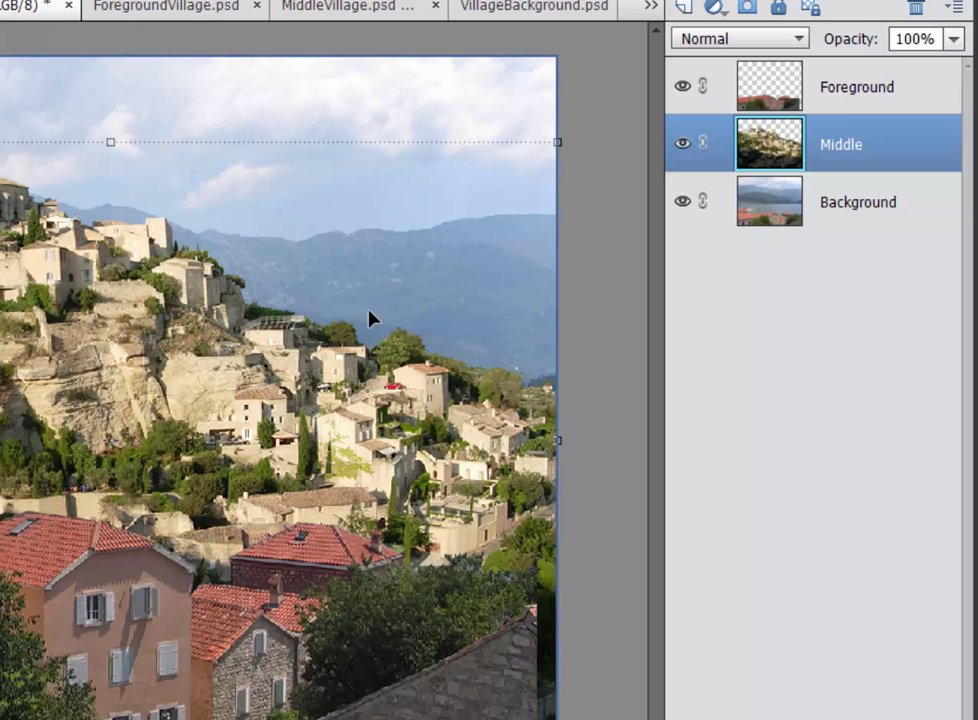
mouse_move(180, 402)
left_mouse_down()
mouse_move(339, 257)
mouse_move(186, 367)
mouse_move(180, 388)
left_mouse_up()
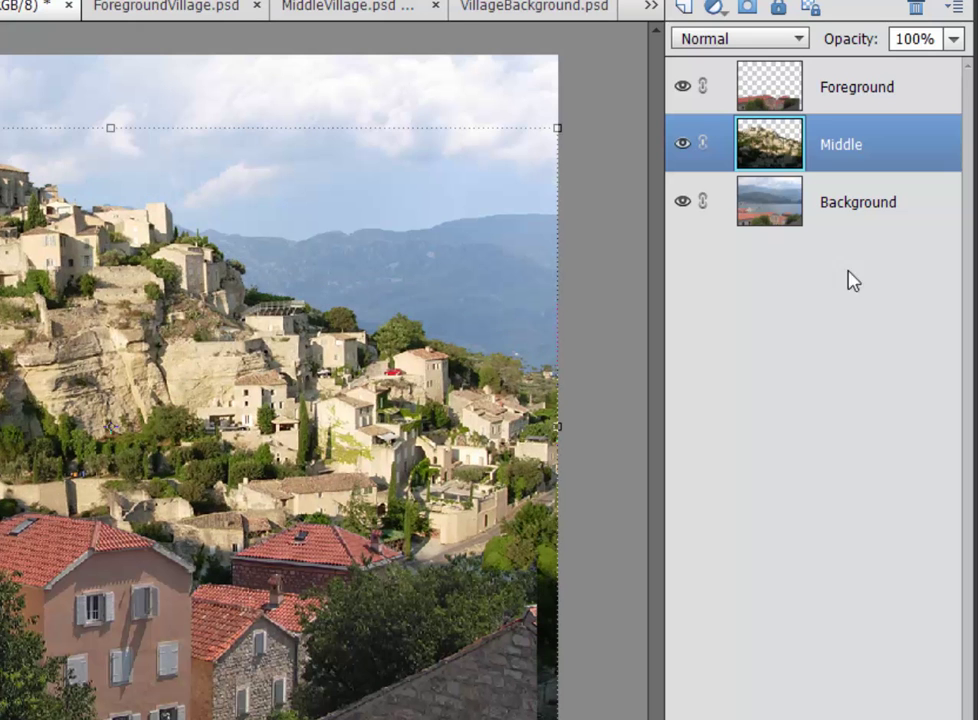
left_click(836, 94)
left_click_drag(97, 655, 120, 658)
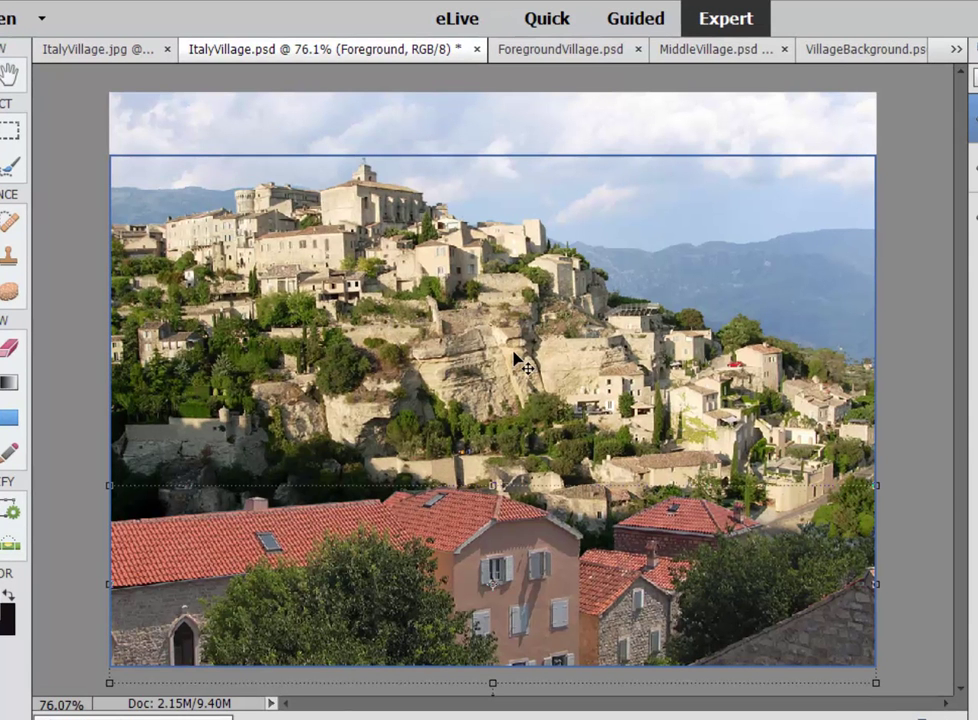
- View ForegroundVillage.psd, MiddleVillage.psd and VillageBackground.psd in turn, ending on the background photo
left_click(570, 49)
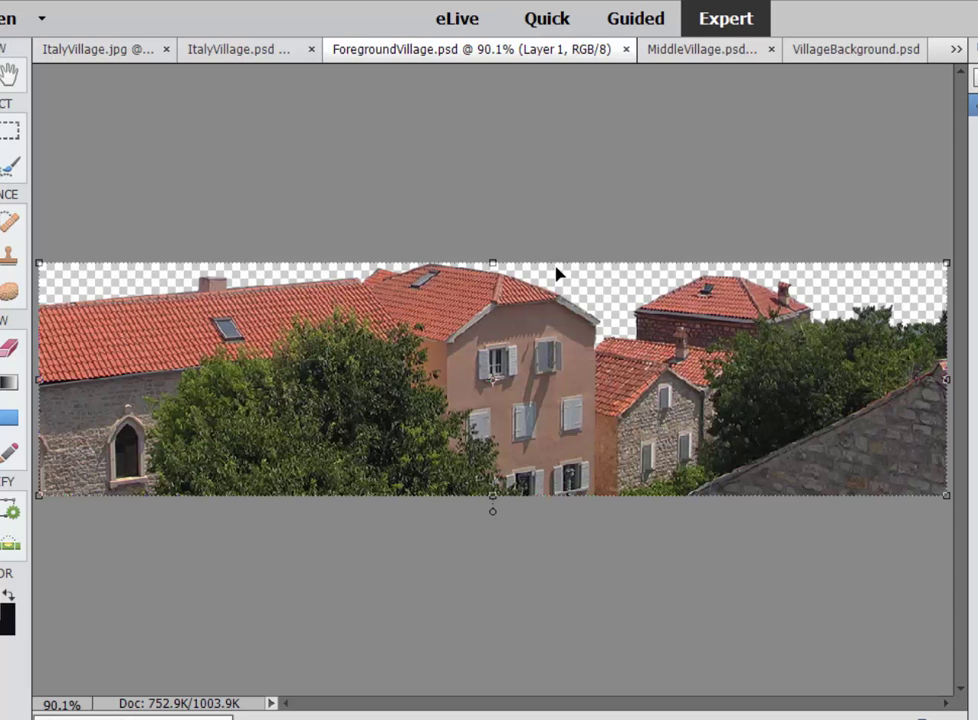
left_click(670, 57)
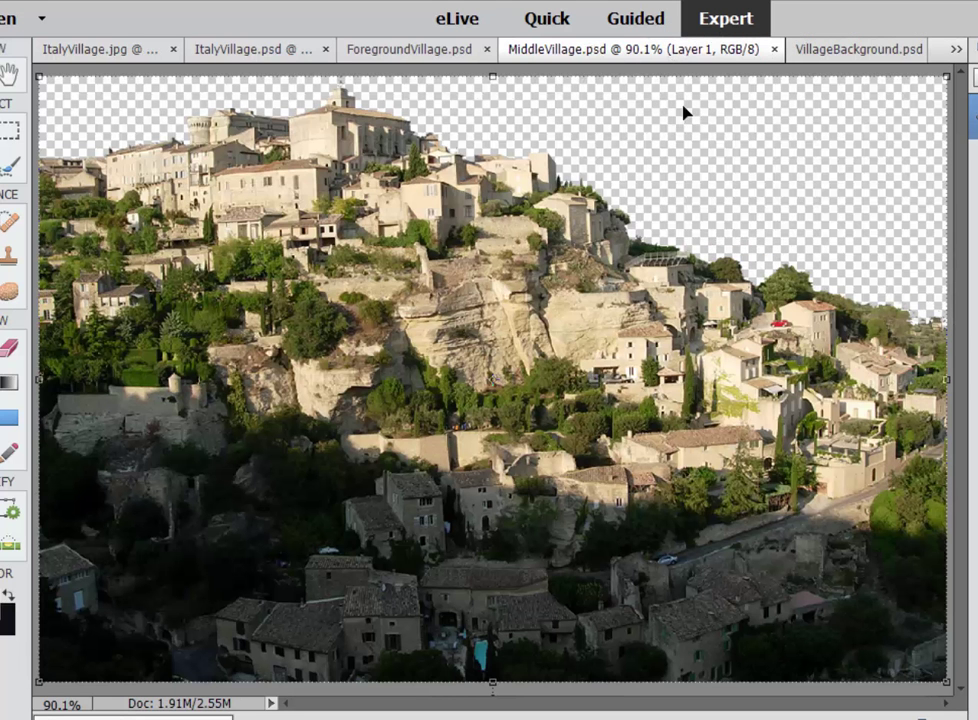
left_click(847, 52)
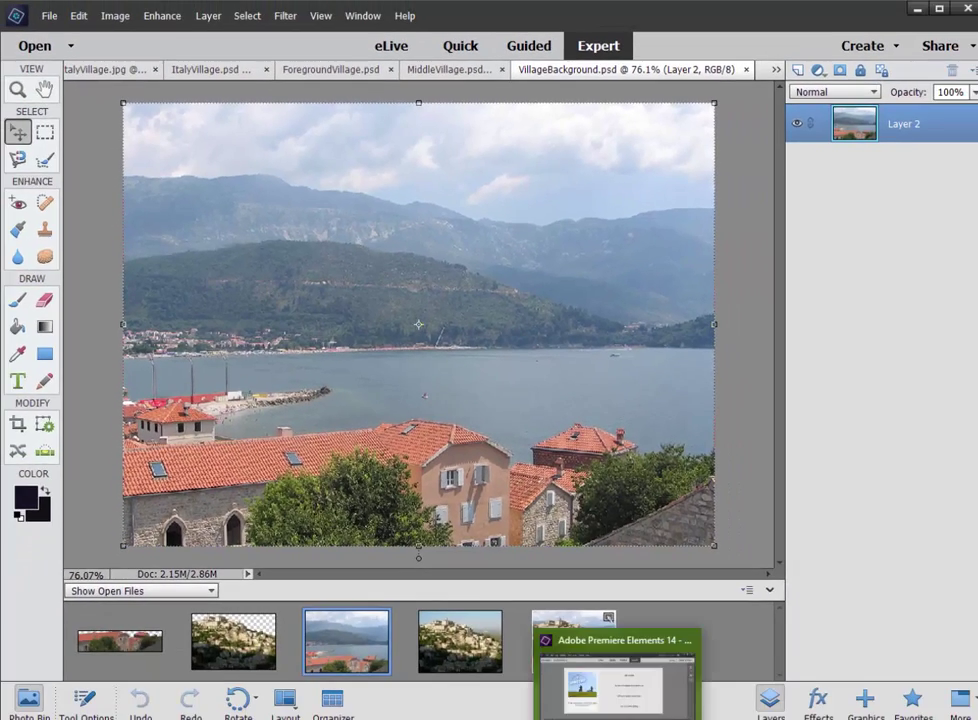
- In Premiere Elements, place VillageBackground.psd on Video 1 and fit the timeline to the 5-second clip
left_click(600, 665)
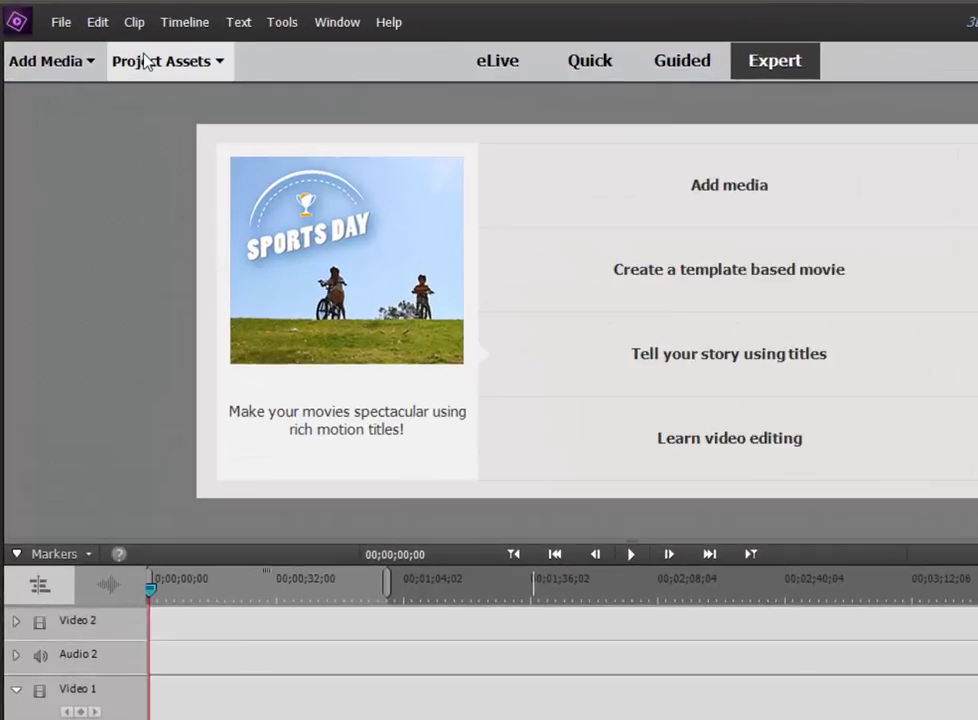
left_click(145, 62)
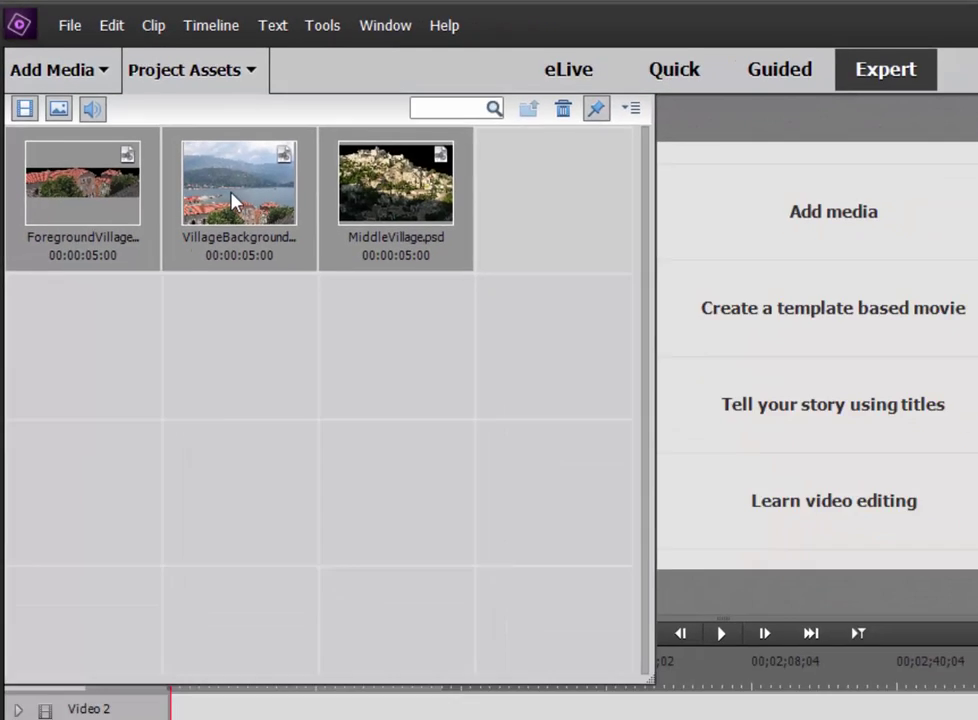
left_click_drag(309, 272, 197, 719)
left_click_drag(108, 541, 92, 582)
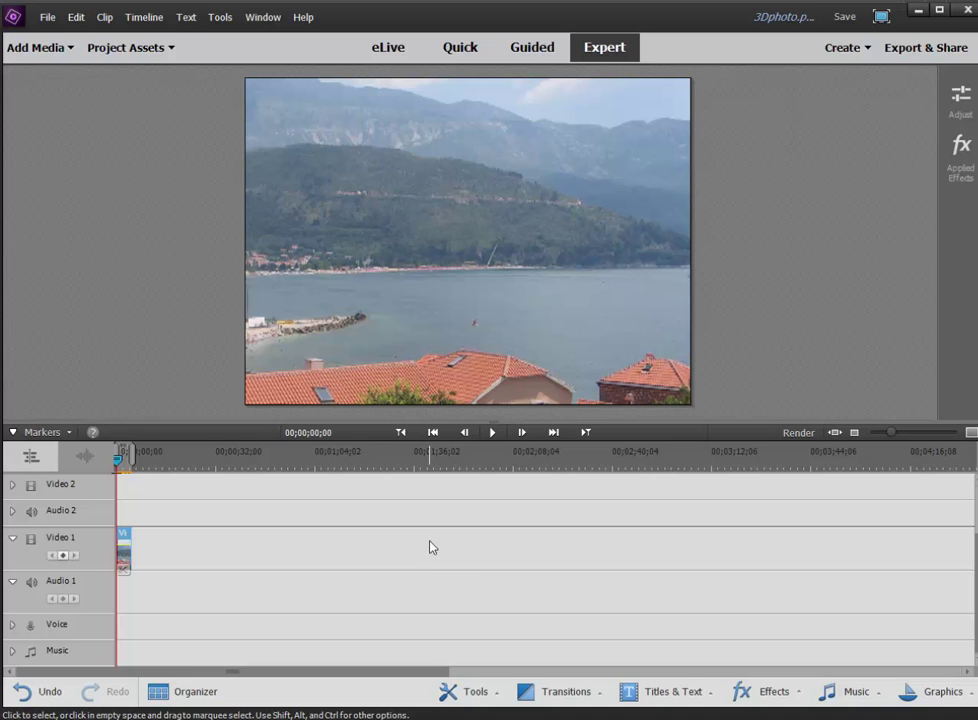
key("backslash")
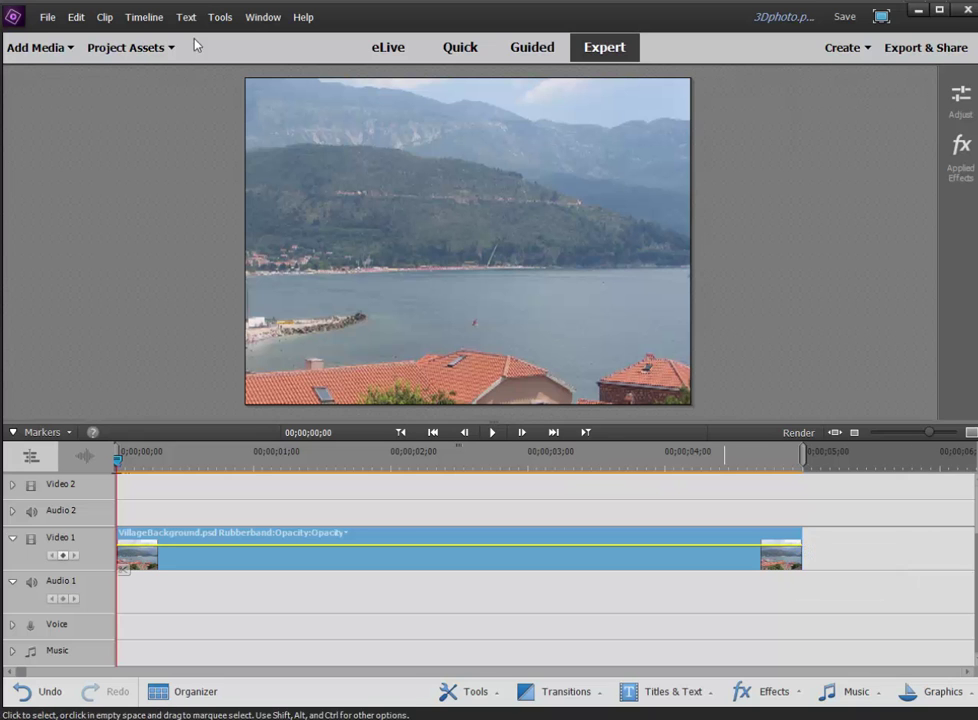
- Add MiddleVillage.psd on Video 2 and ForegroundVillage.psd on Video 3
left_click(151, 47)
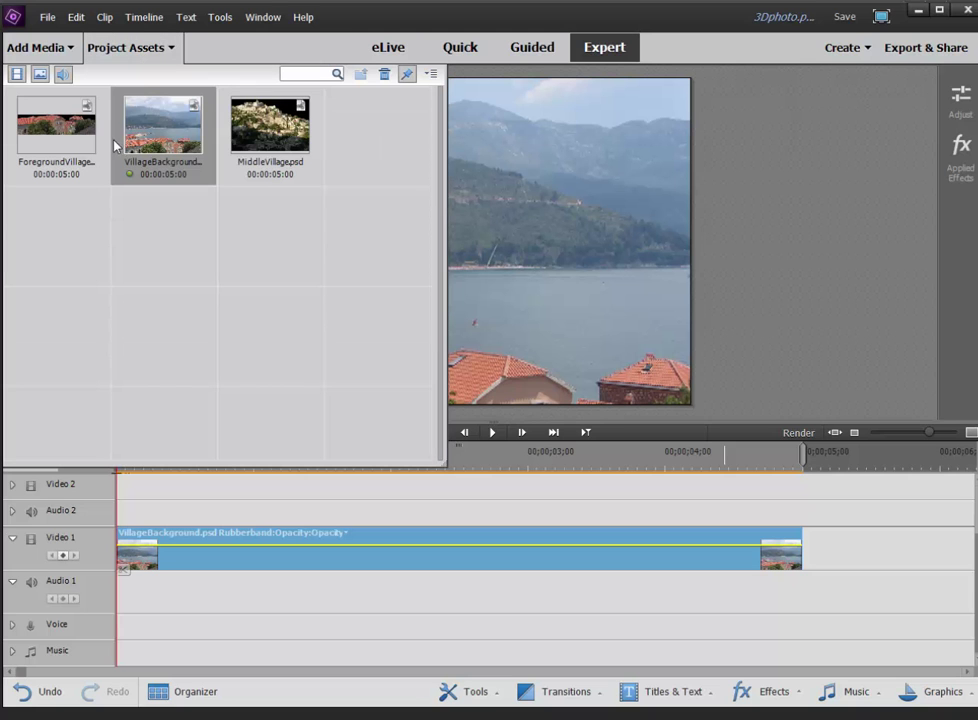
left_click_drag(276, 127, 118, 482)
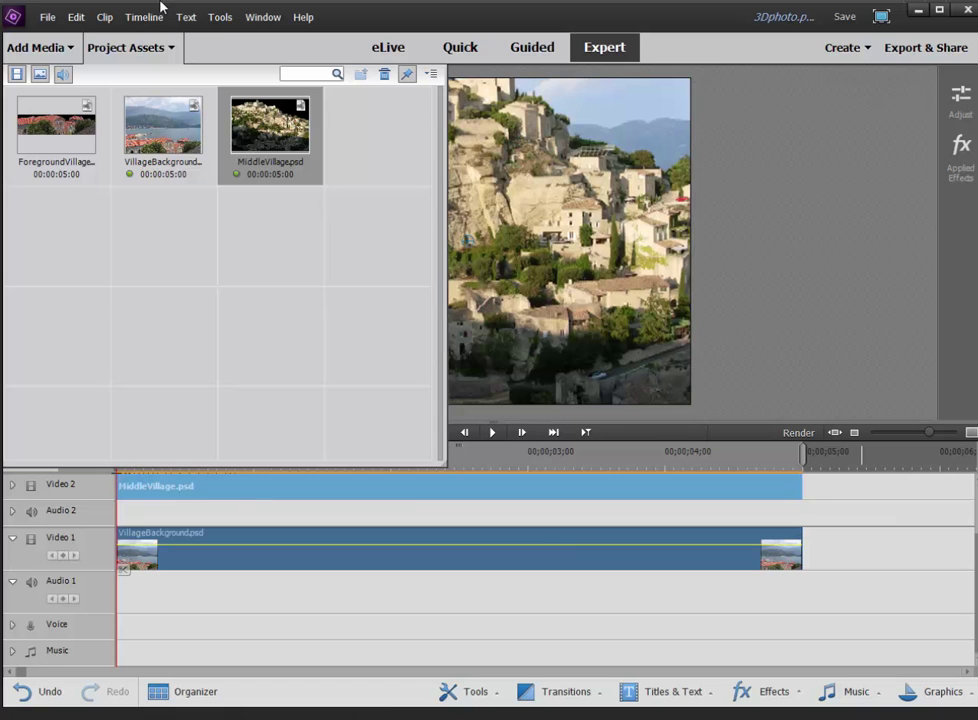
left_click(165, 46)
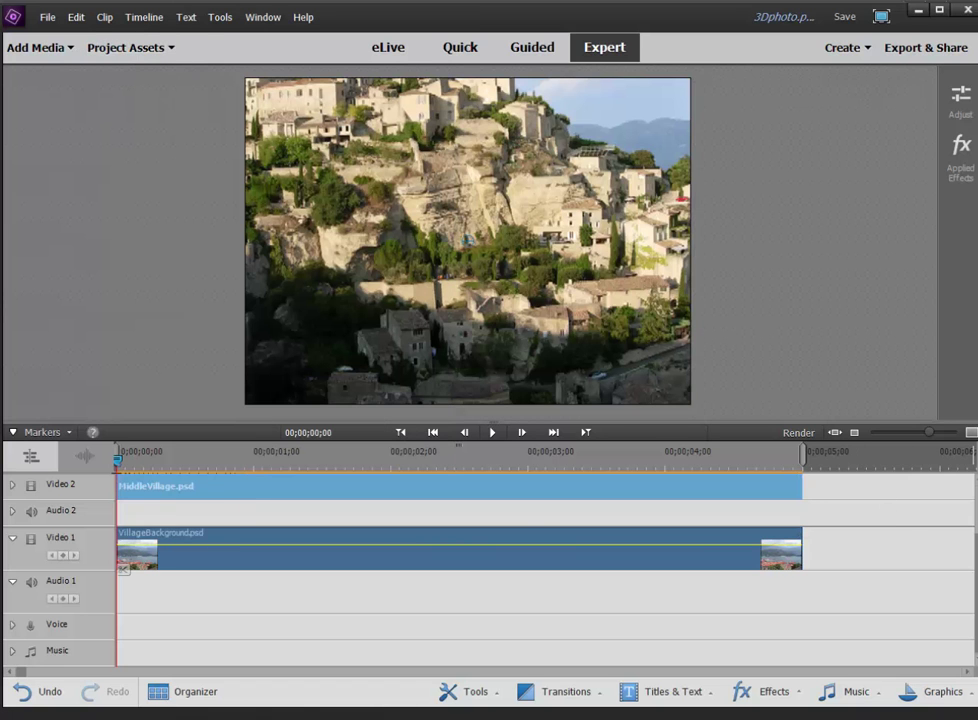
scroll(975, 545, "up", 3)
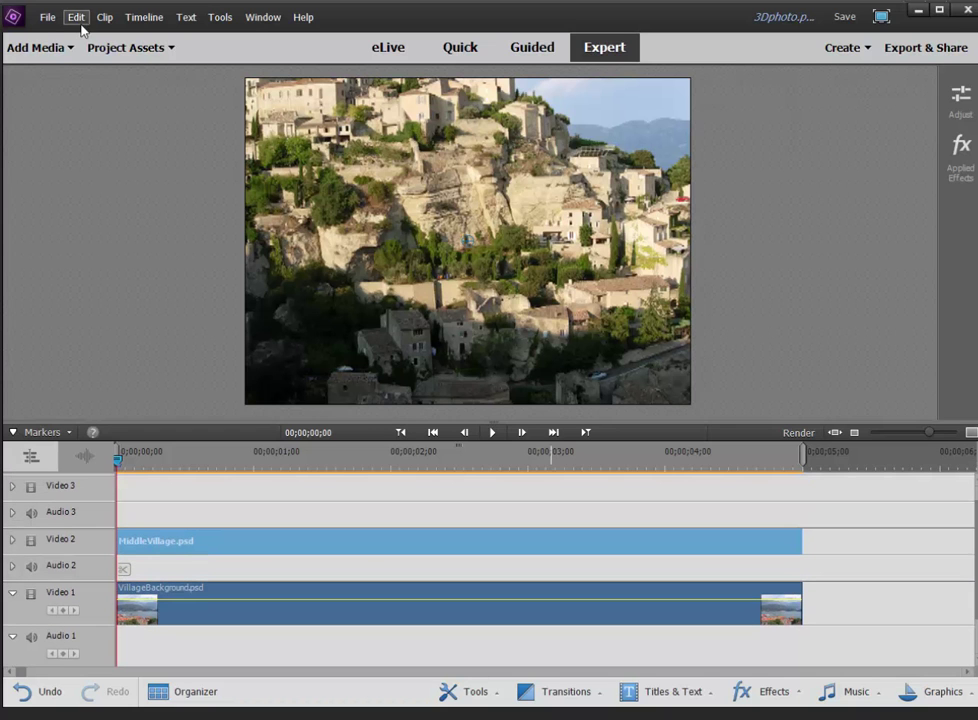
left_click(165, 47)
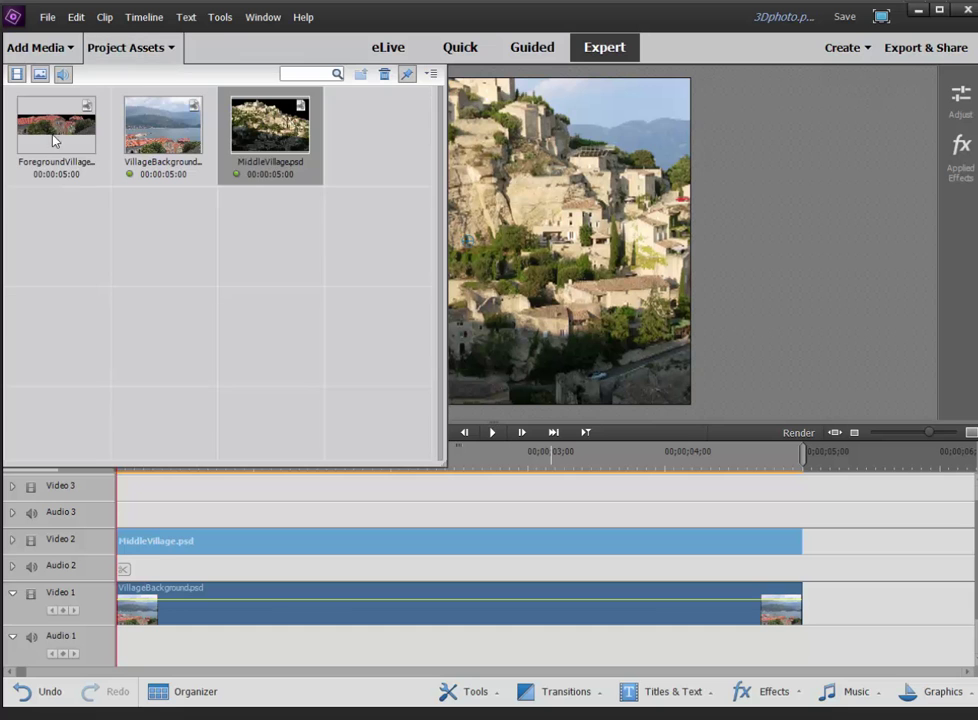
left_click_drag(52, 125, 116, 492)
left_click(130, 47)
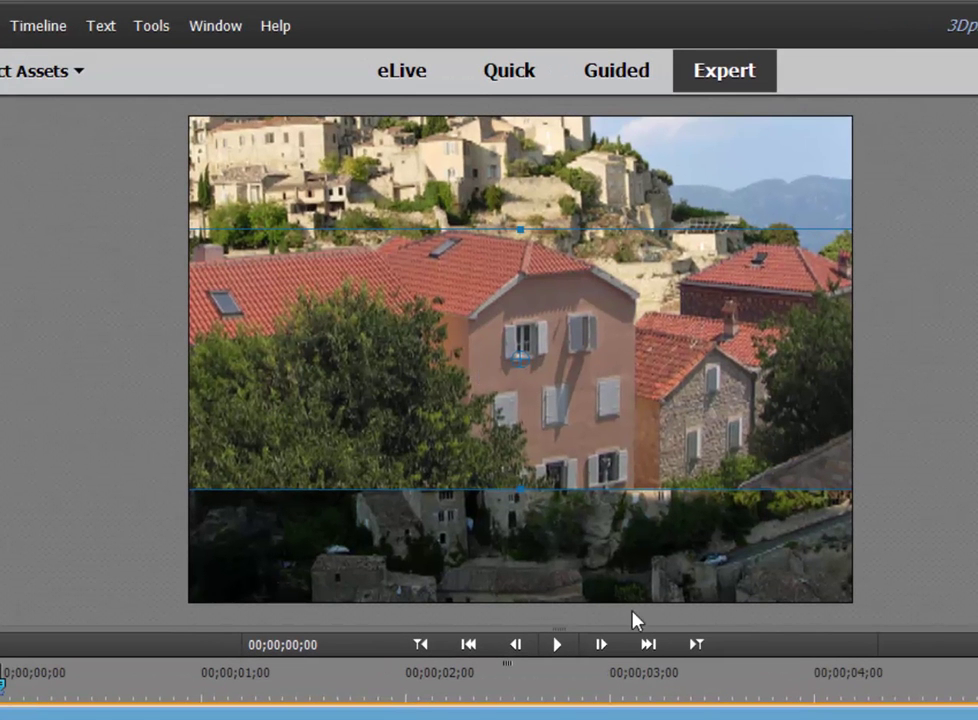
- Drag the ForegroundVillage rooftops down and slightly right in the Monitor to fill the lower frame
left_click_drag(445, 356, 513, 398)
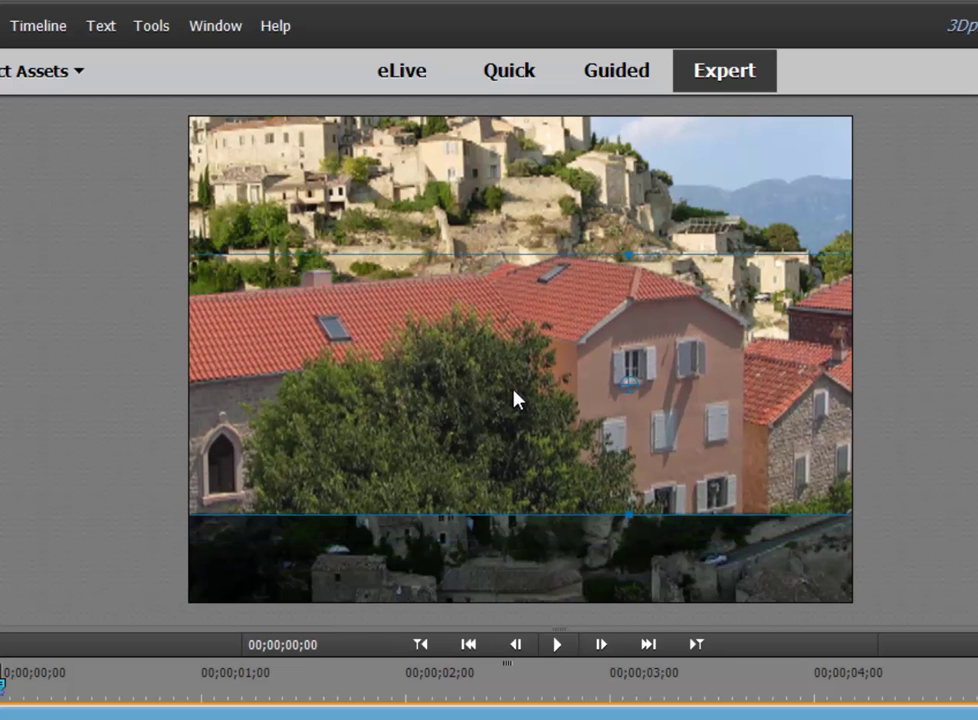
left_click_drag(513, 391, 523, 461)
left_click_drag(590, 431, 628, 426)
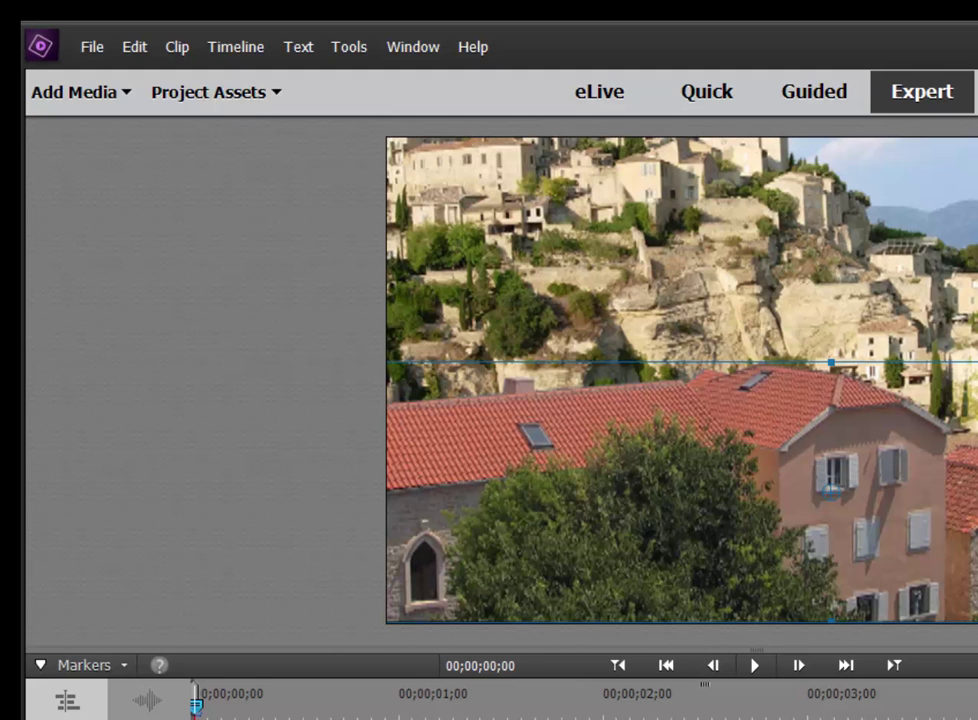
left_click(135, 48)
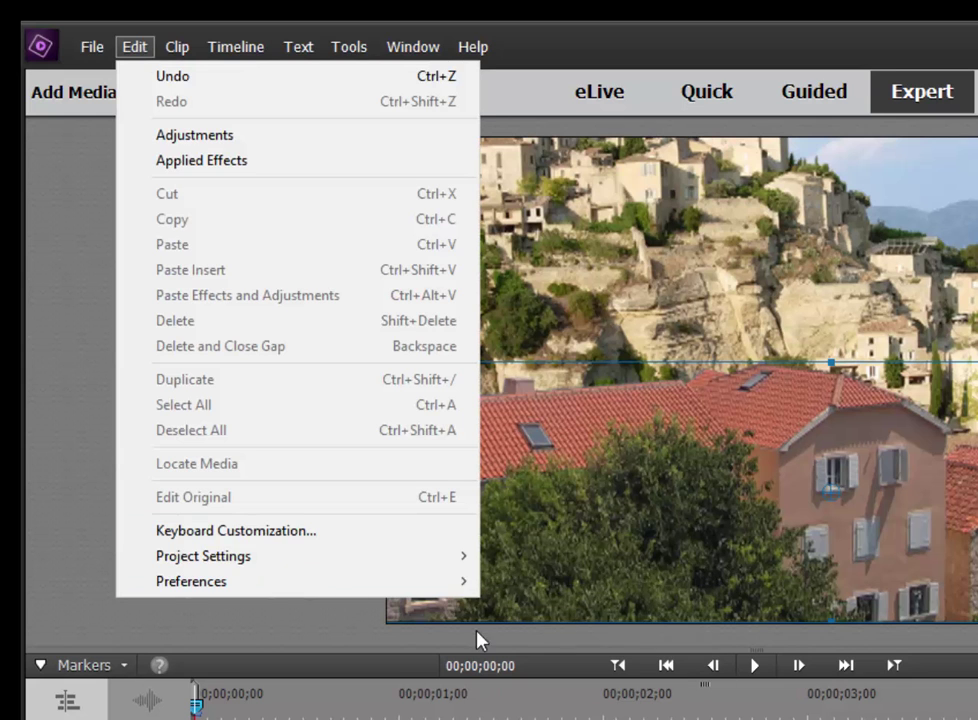
mouse_move(462, 581)
left_click(539, 581)
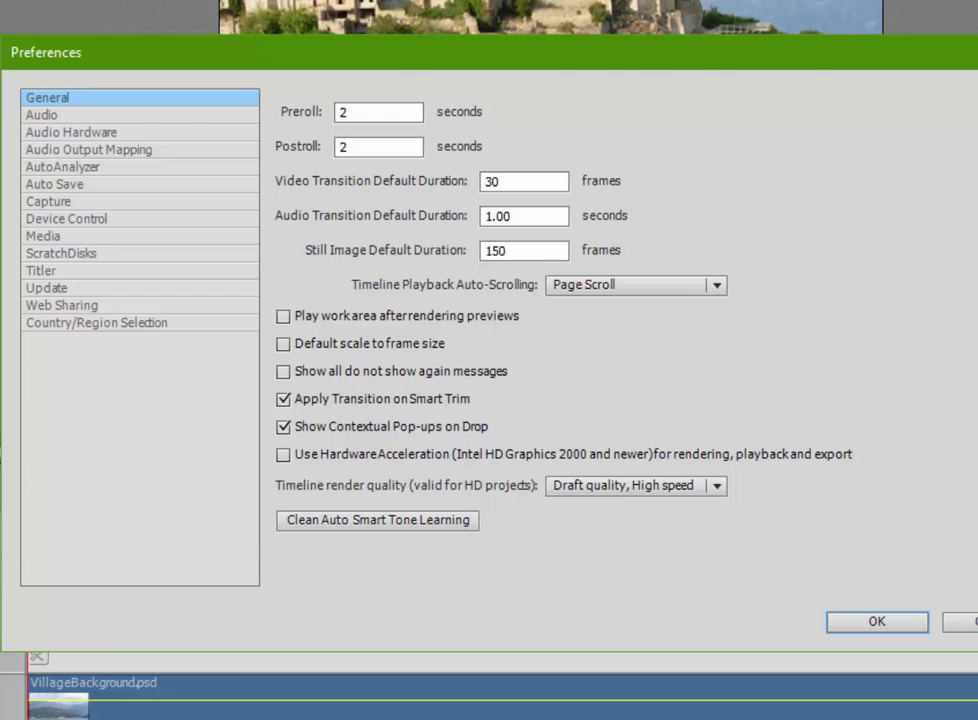
key("Return")
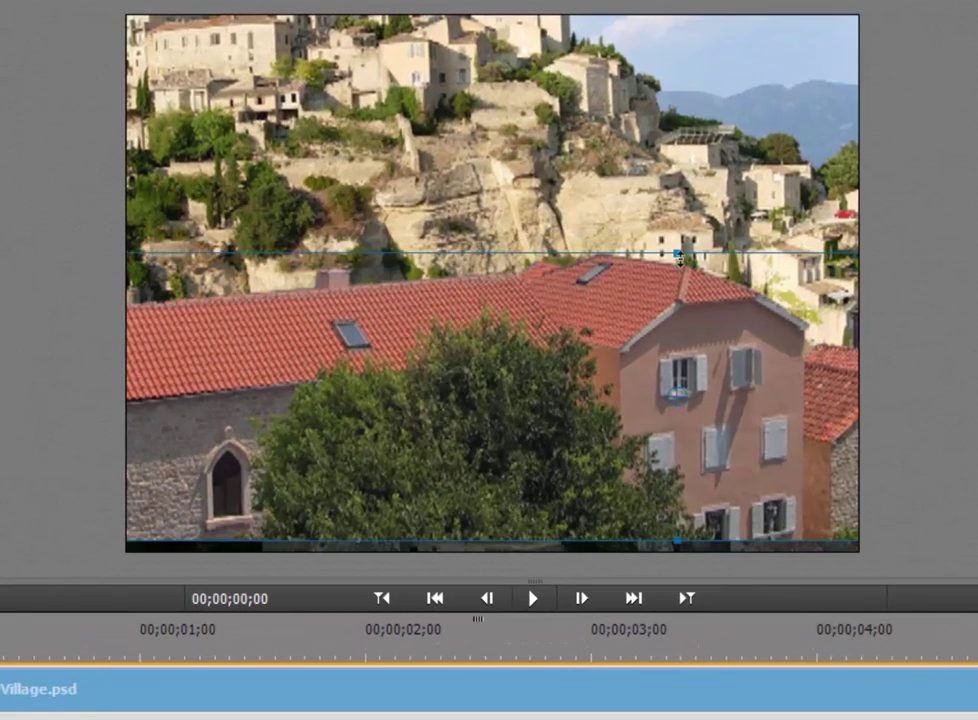
- Resize and reposition the rooftop layer in the Monitor, then deselect it
left_click_drag(383, 283, 463, 288)
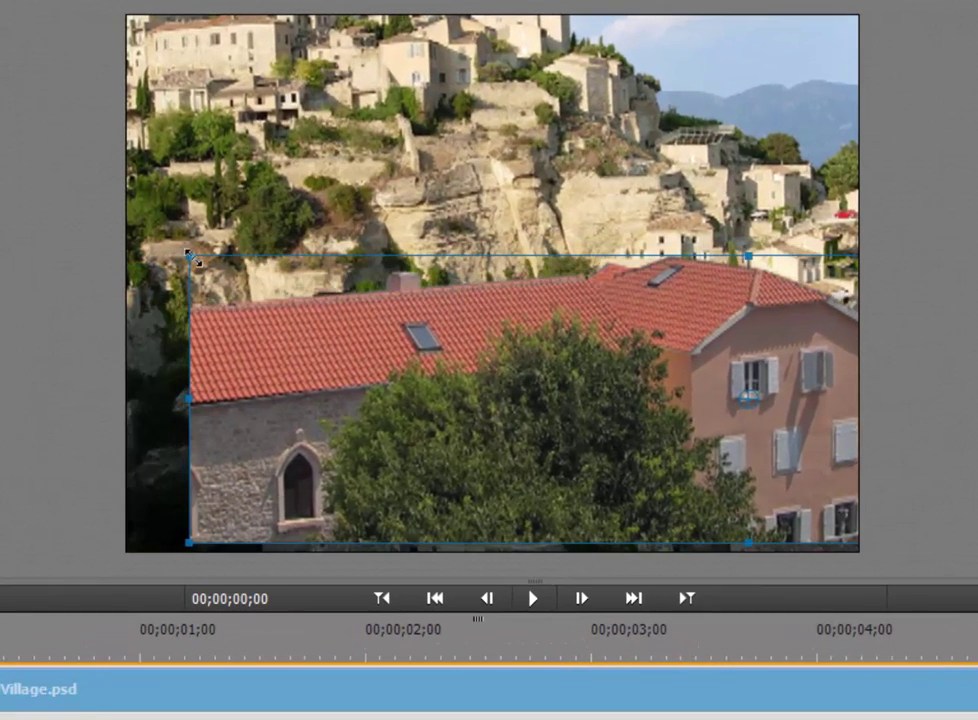
left_click_drag(205, 264, 530, 347)
left_click_drag(709, 382, 306, 478)
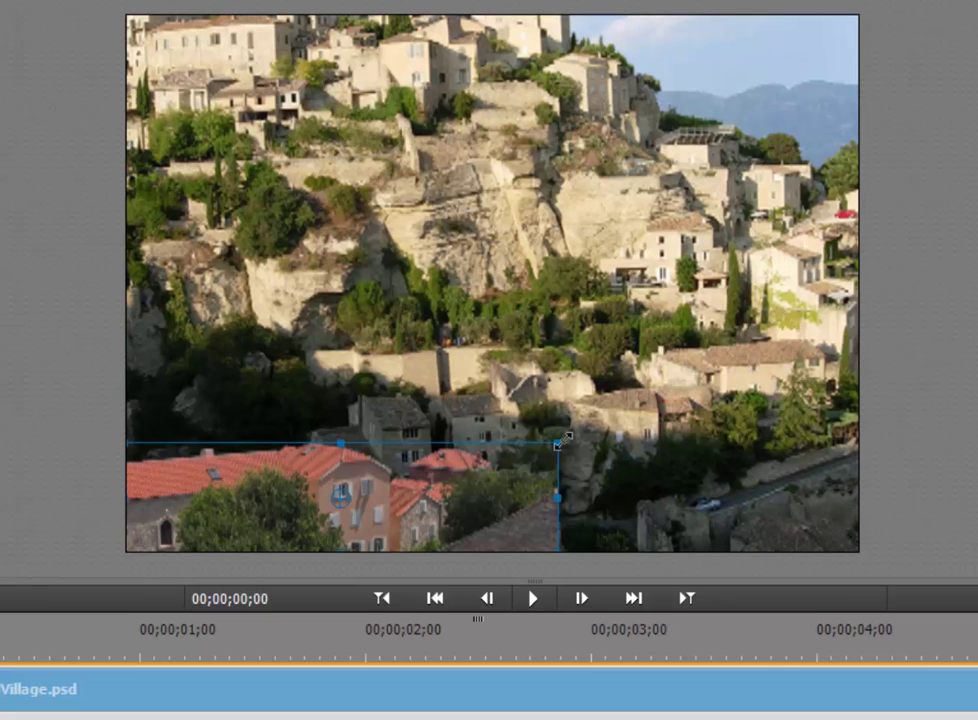
left_click_drag(559, 443, 628, 398)
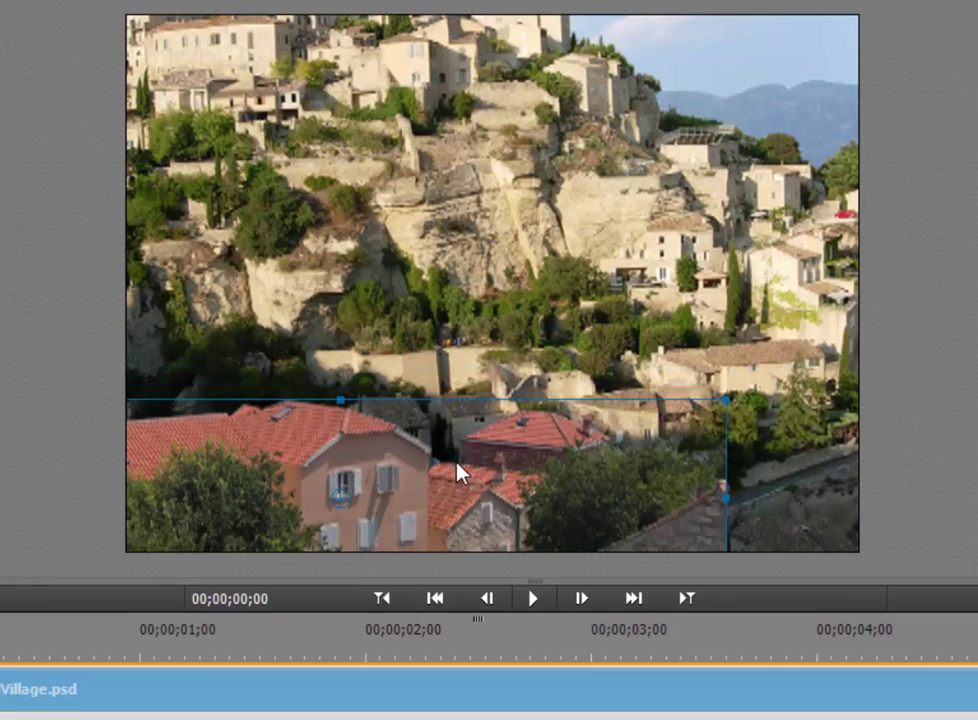
left_click_drag(458, 463, 597, 433)
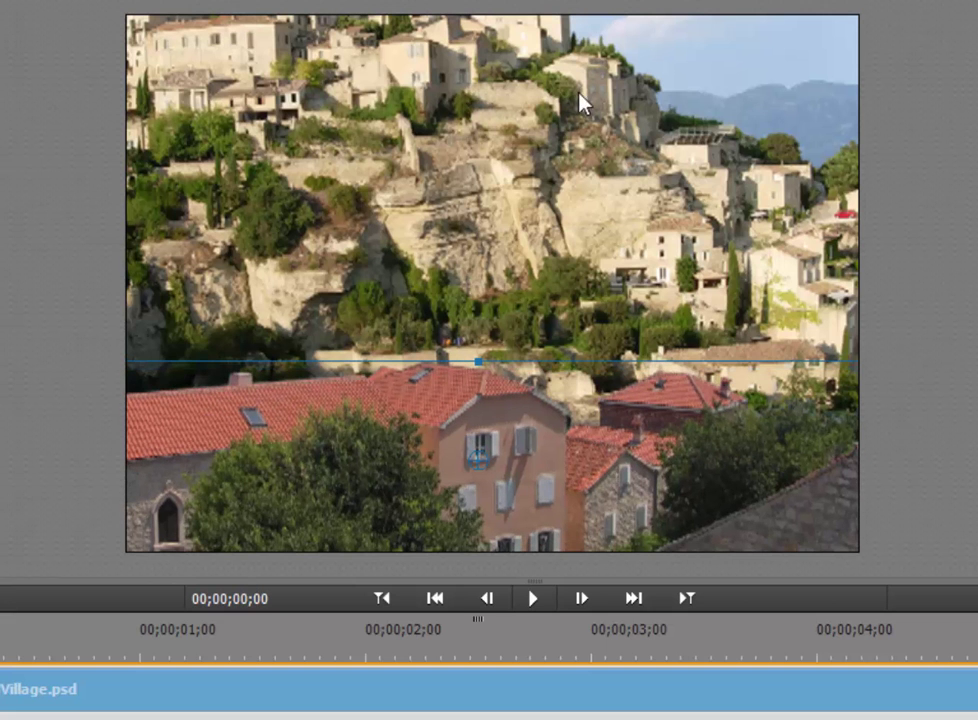
left_click(548, 91)
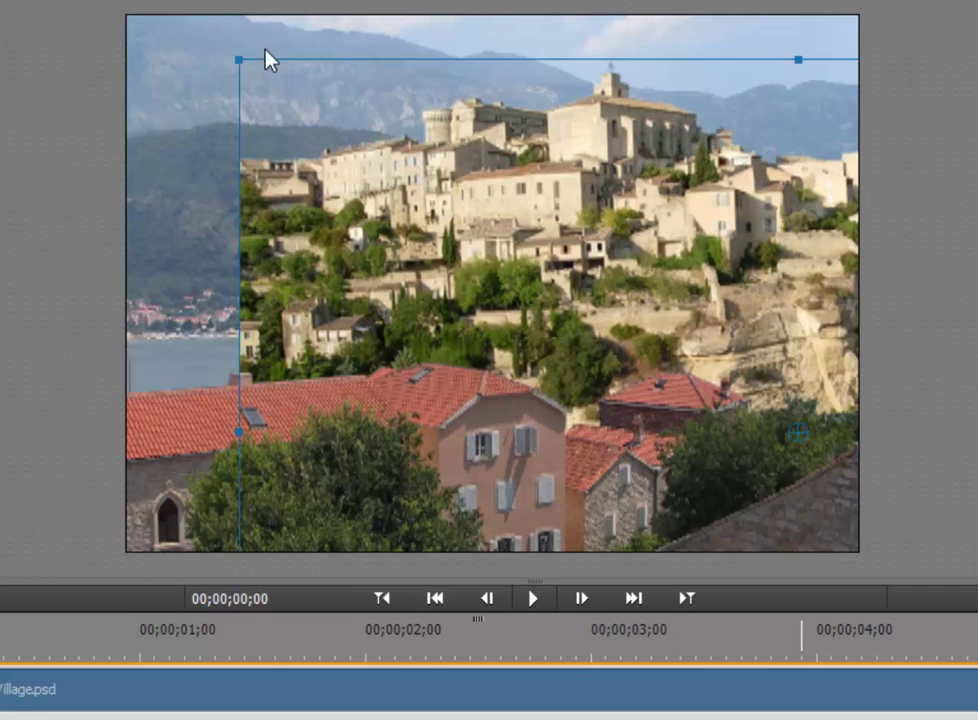
- Scale the hillside village layer to 70 and move it up-left to 385.1, 313.0
left_click_drag(490, 178, 367, 131)
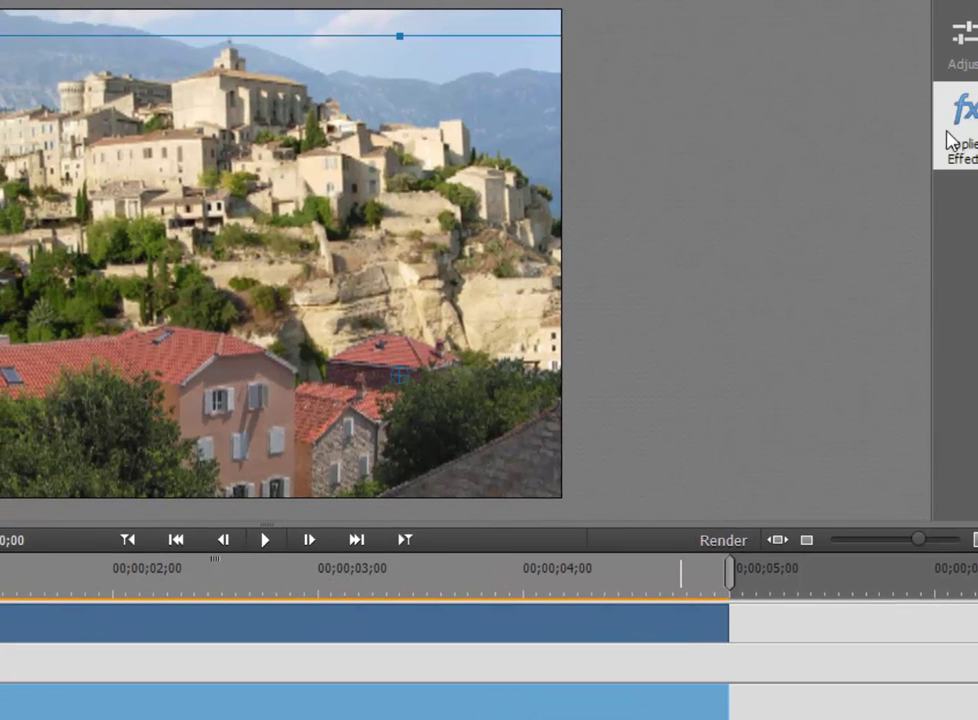
left_click(950, 138)
left_click(648, 52)
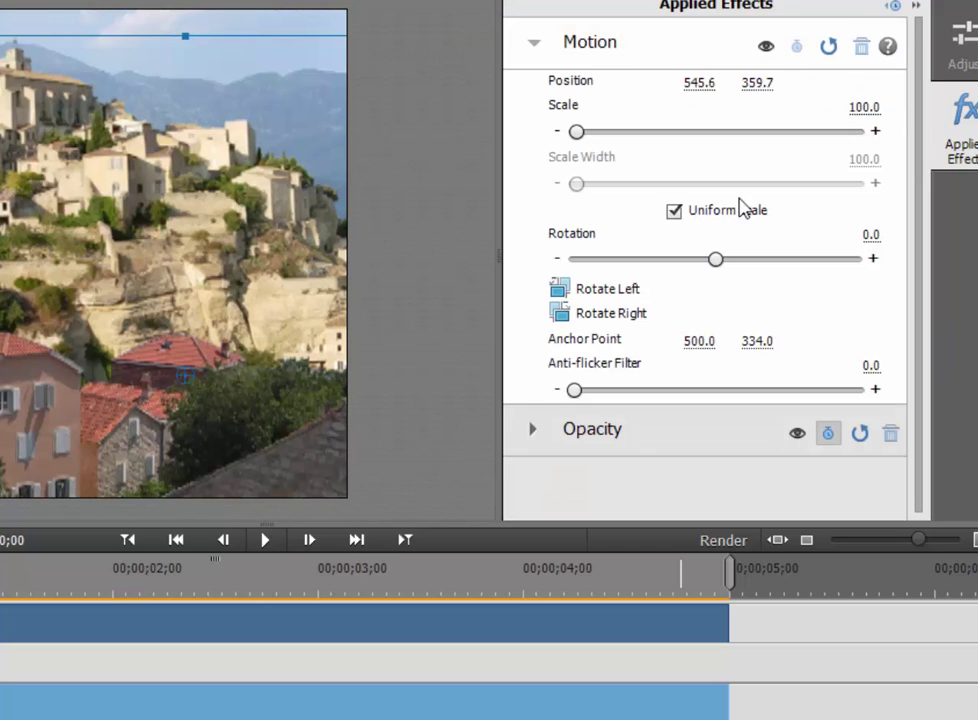
left_click(866, 107)
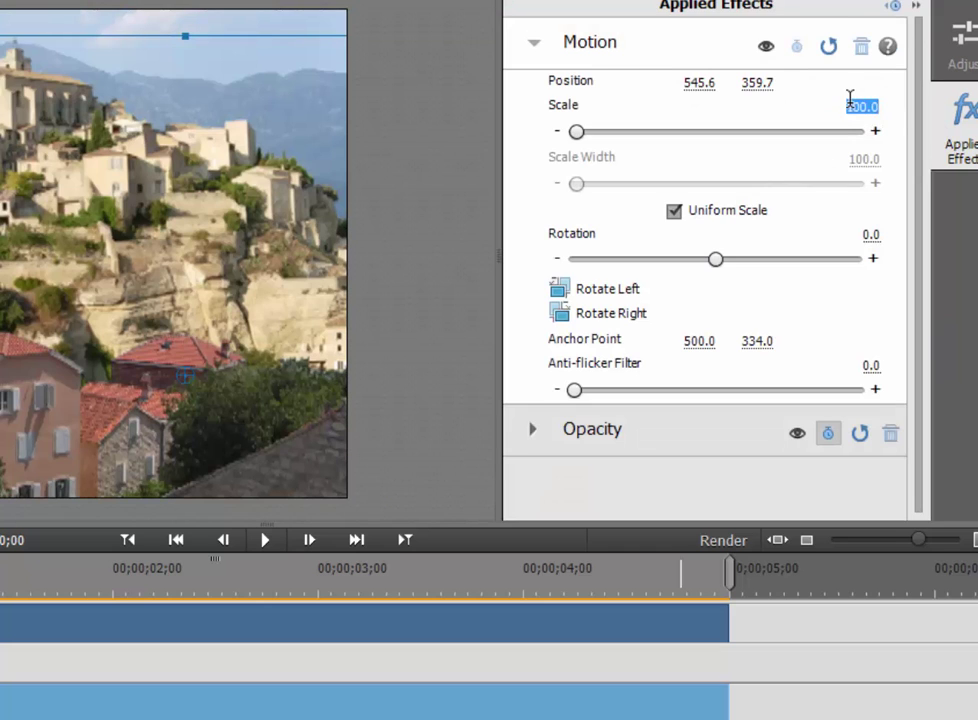
type("70")
key("Return")
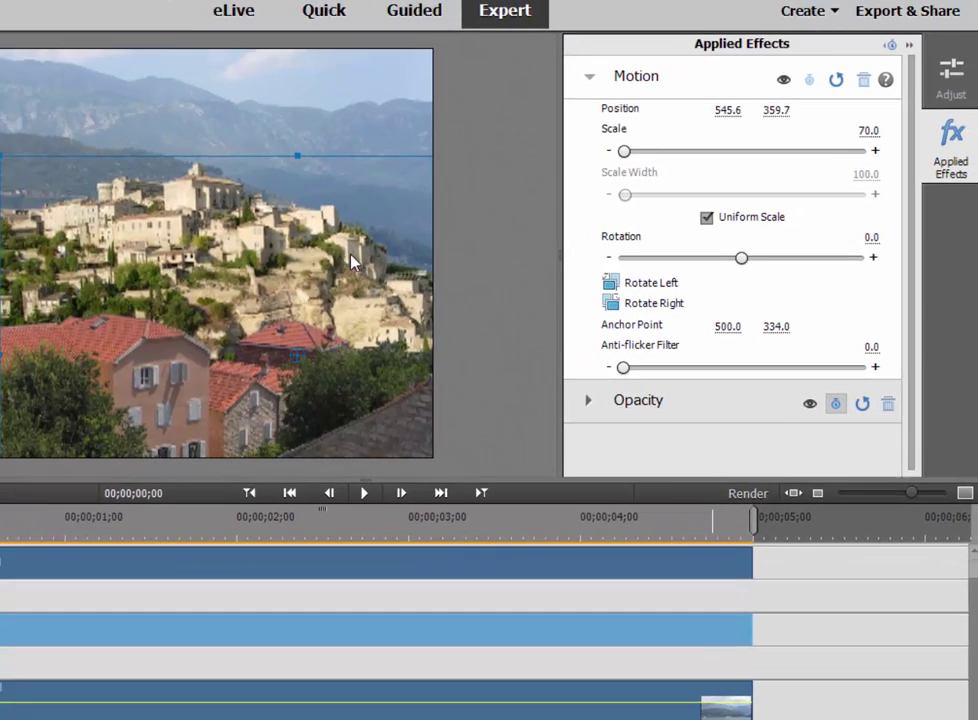
left_click_drag(350, 262, 273, 225)
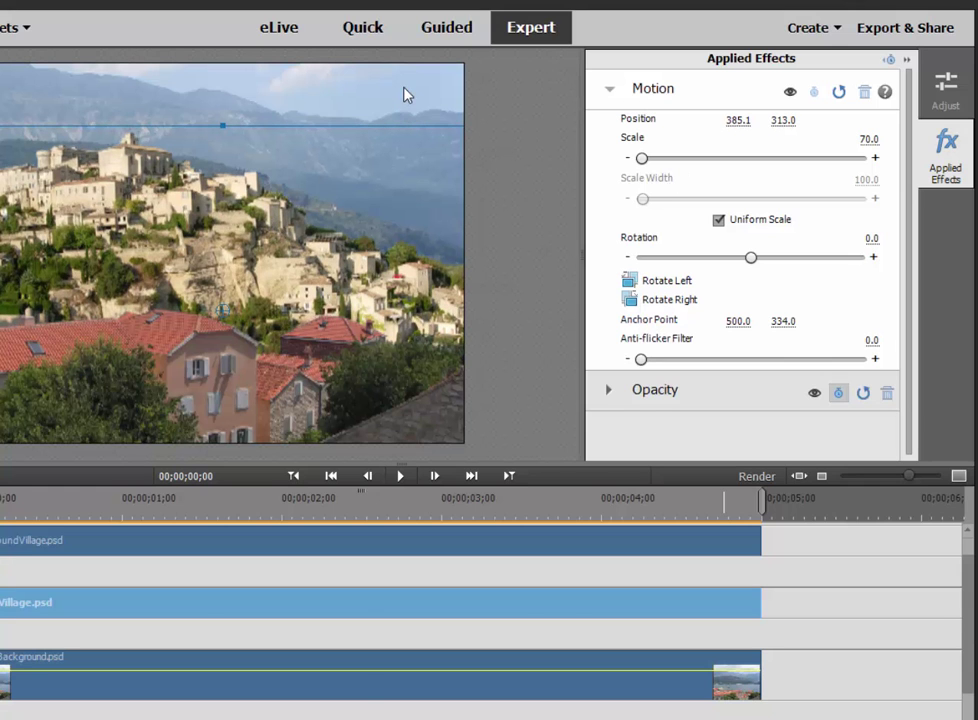
- Set the VillageBackground clip on Video 1 to a Motion Scale of 75
left_click(362, 681)
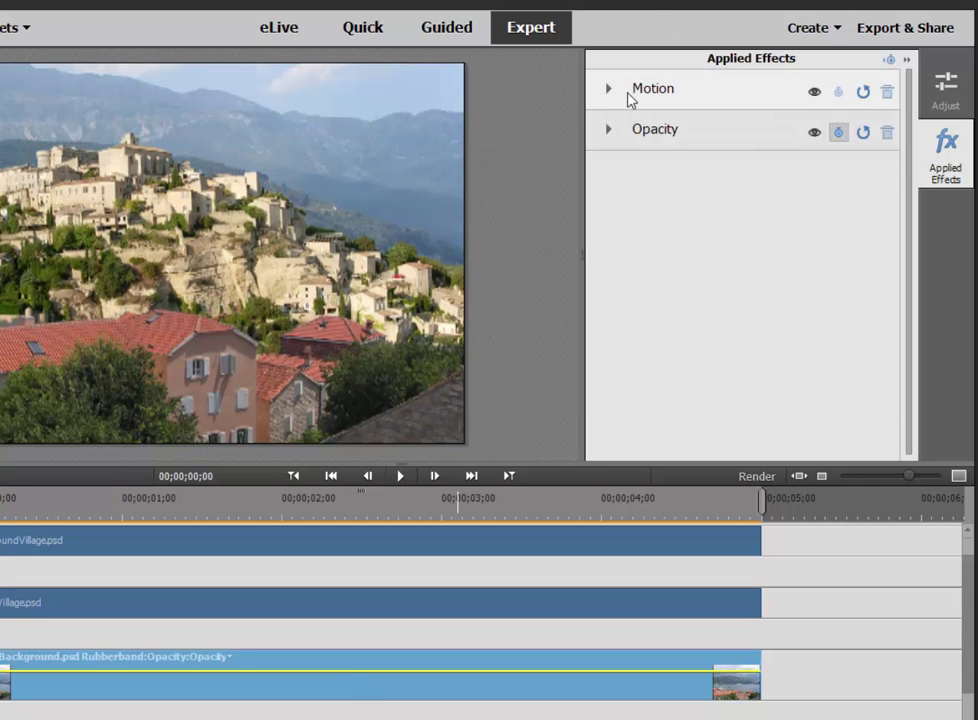
left_click(609, 92)
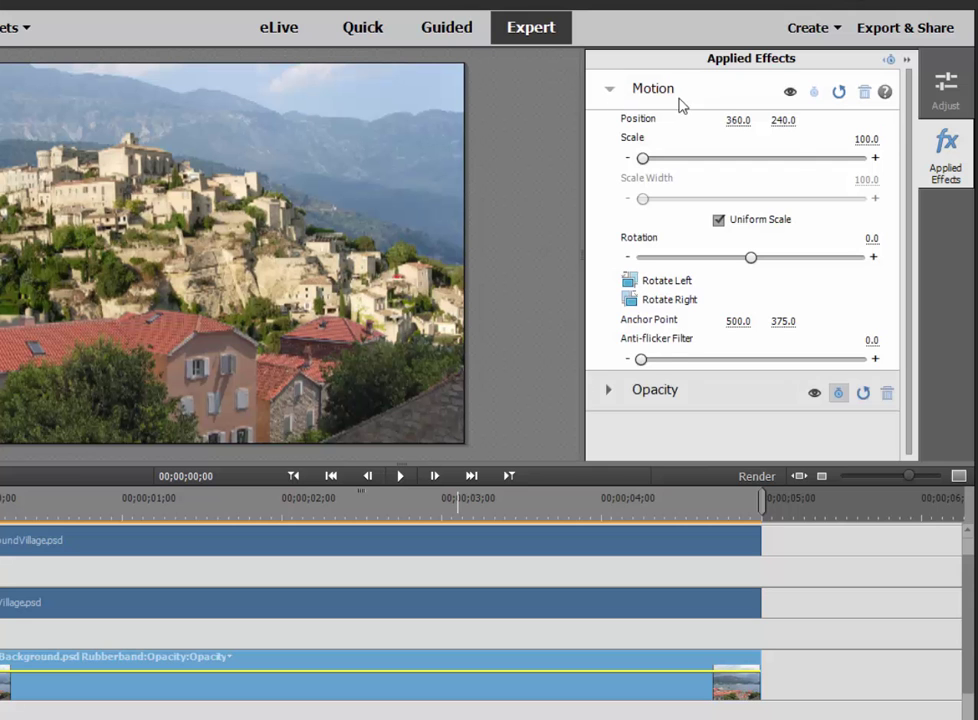
left_click(853, 137)
type("75")
key("Return")
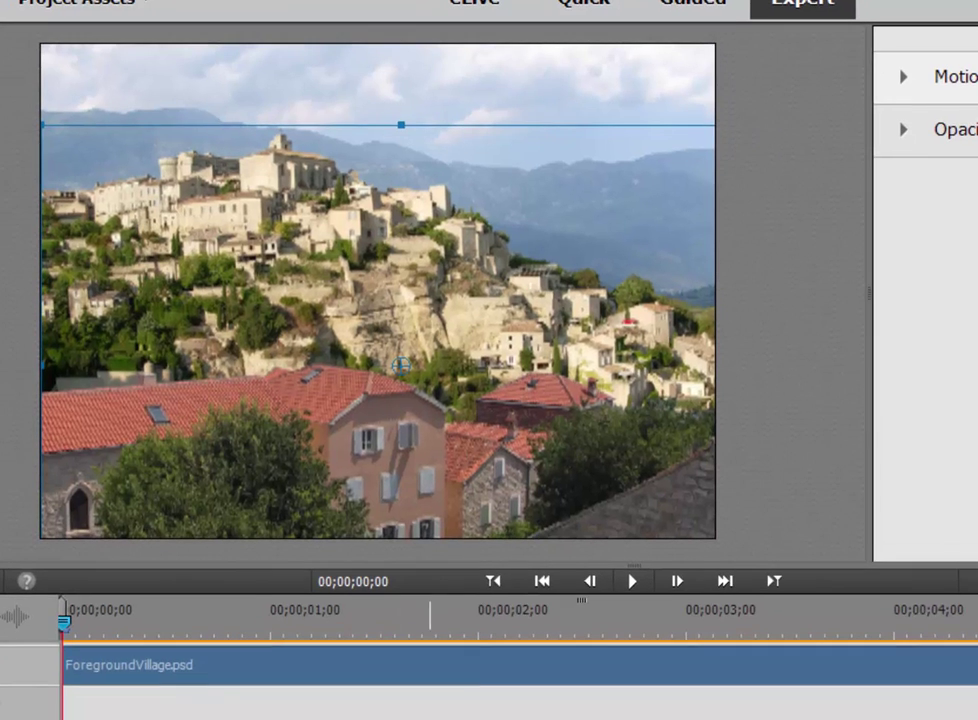
- Enable motion keyframing on ForegroundVillage and set Scale 100 near the clip's end
left_click(476, 672)
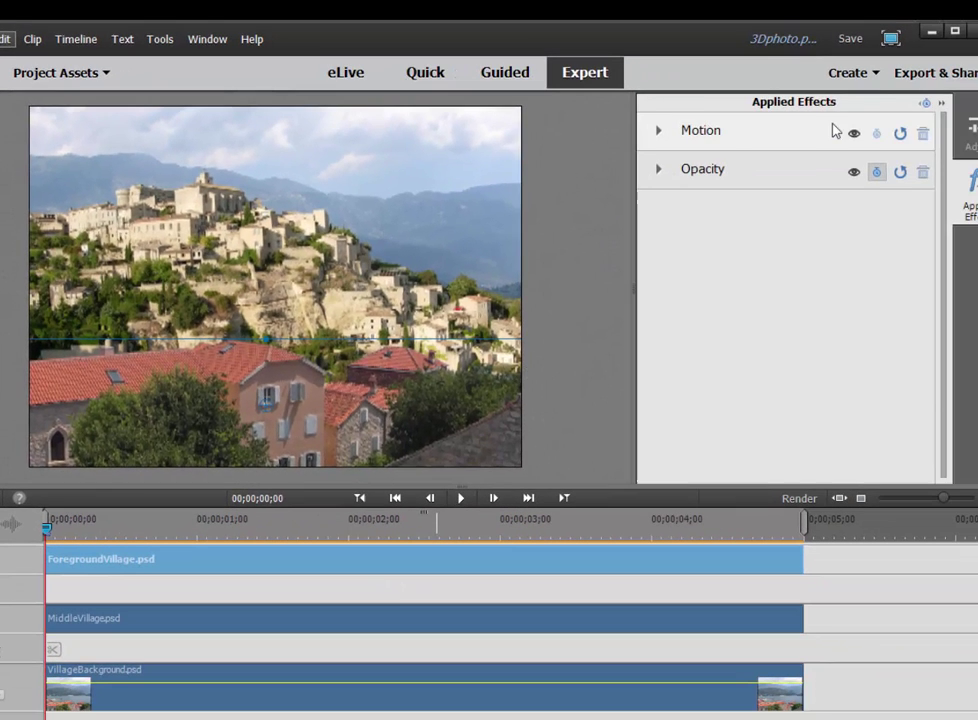
left_click(925, 102)
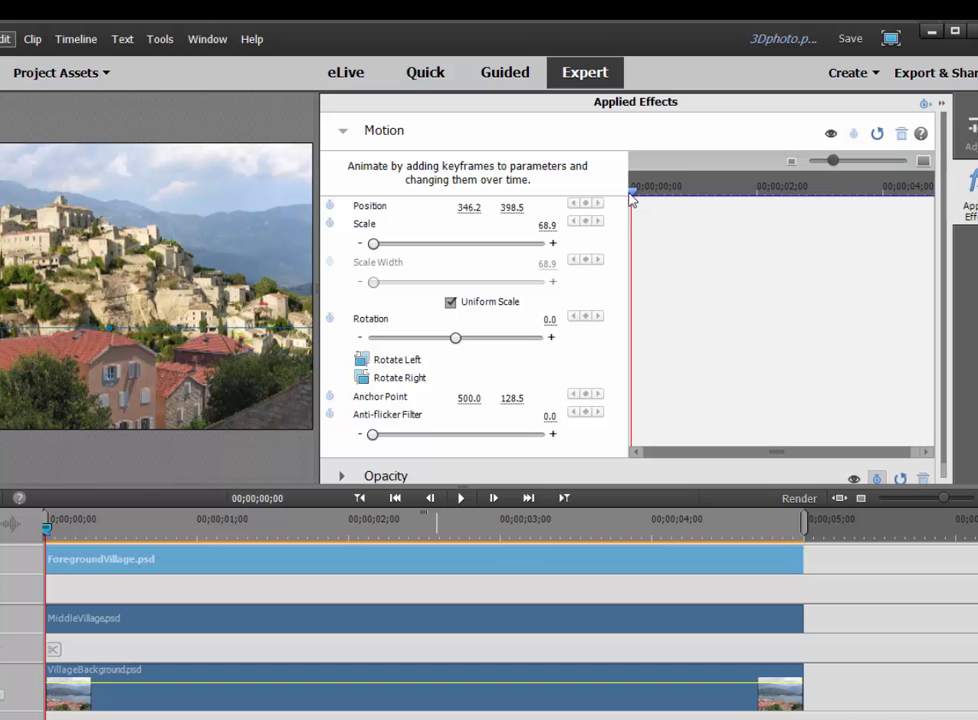
left_click(852, 134)
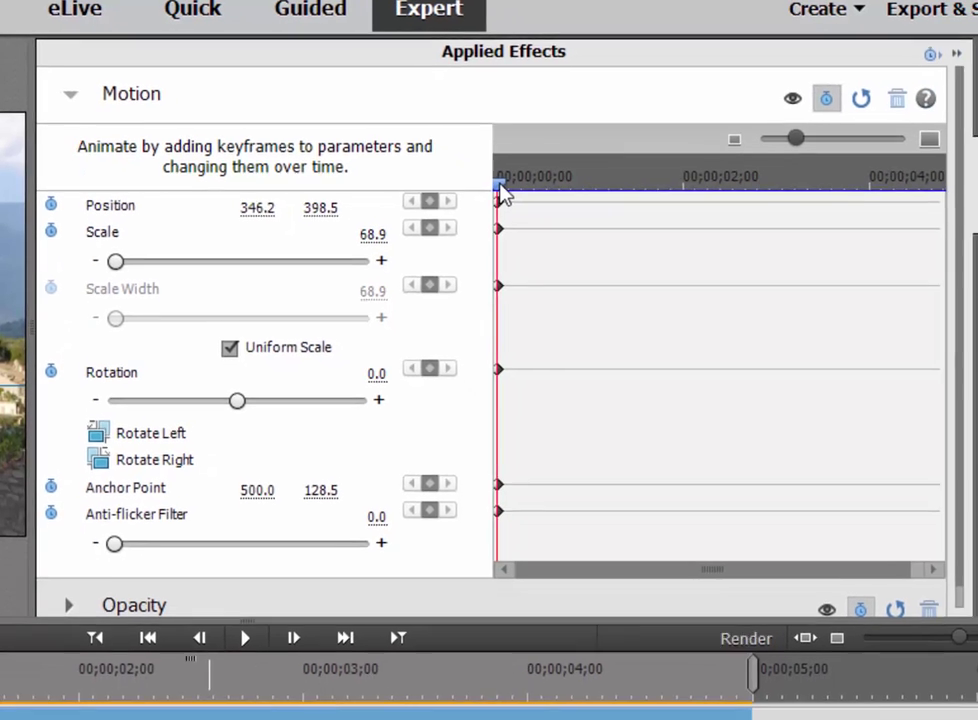
left_click_drag(500, 193, 951, 233)
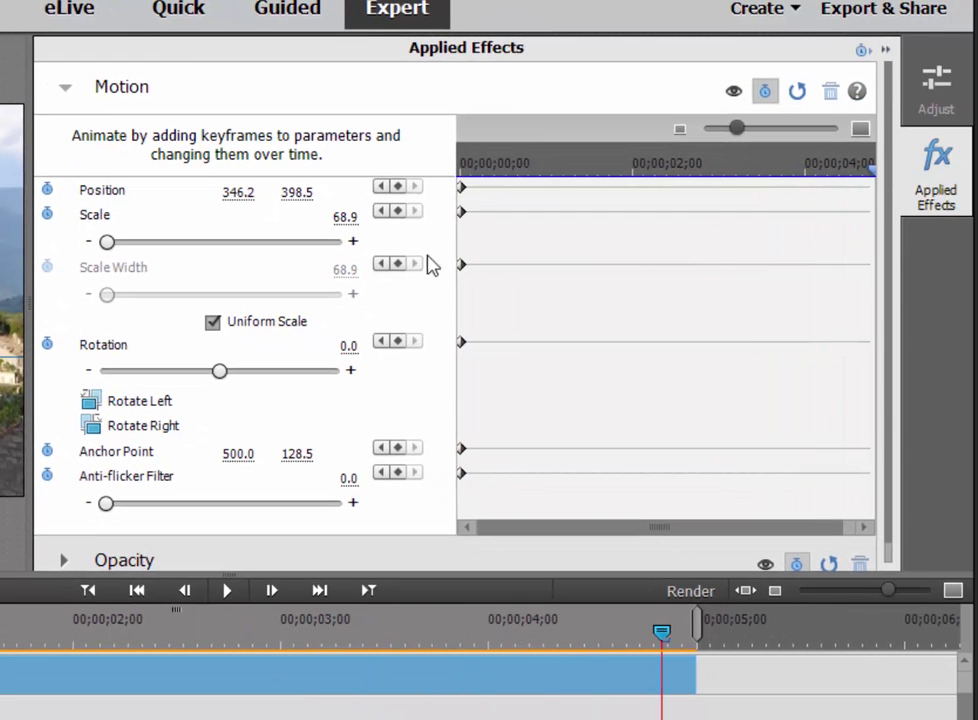
left_click(343, 217)
type("100")
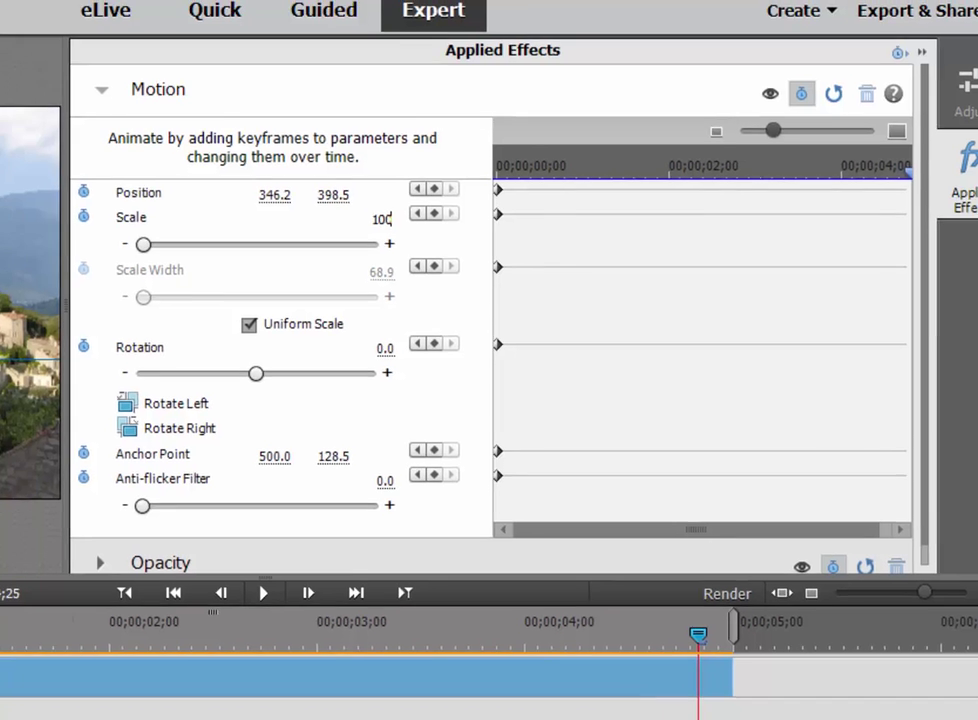
key("Return")
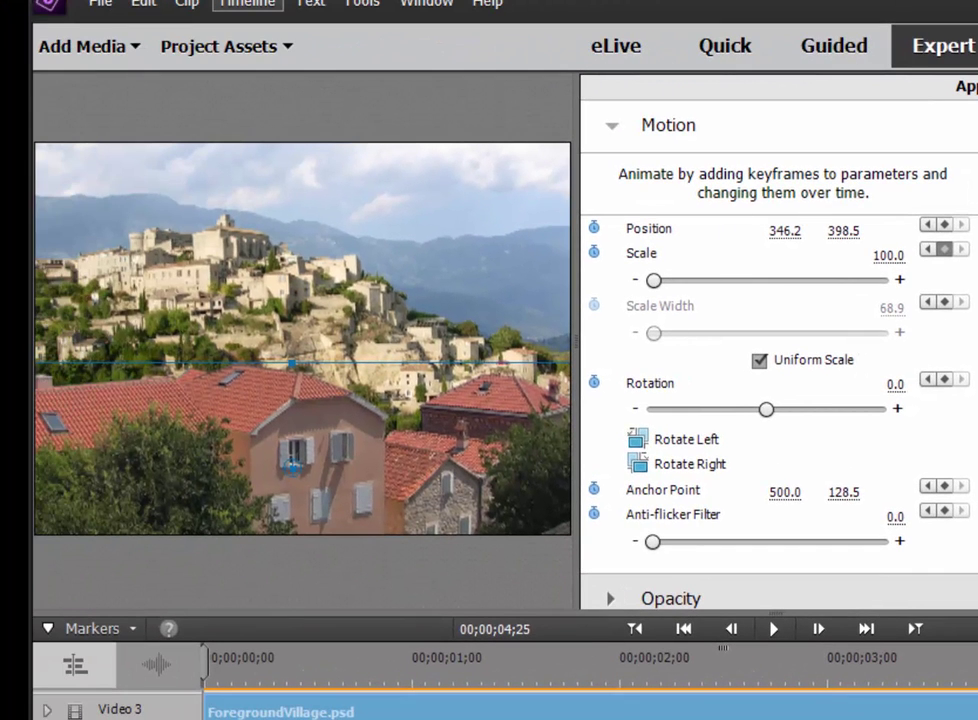
- Move the foreground image down-left for the ending keyframe and preview the motion from the start
left_click_drag(321, 424, 209, 486)
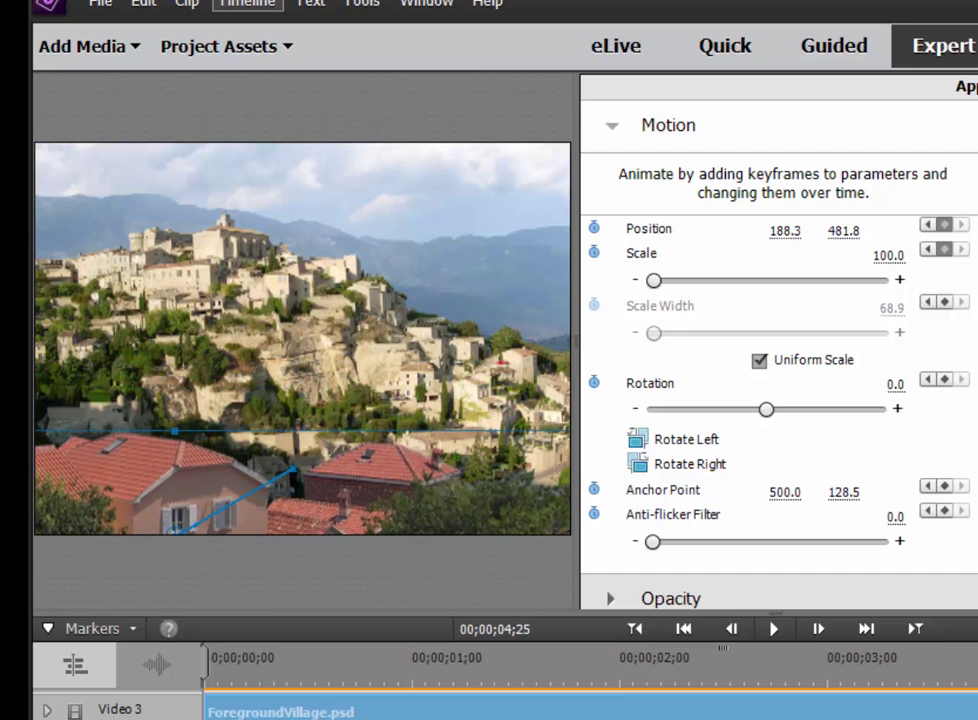
key("Left")
key("Home")
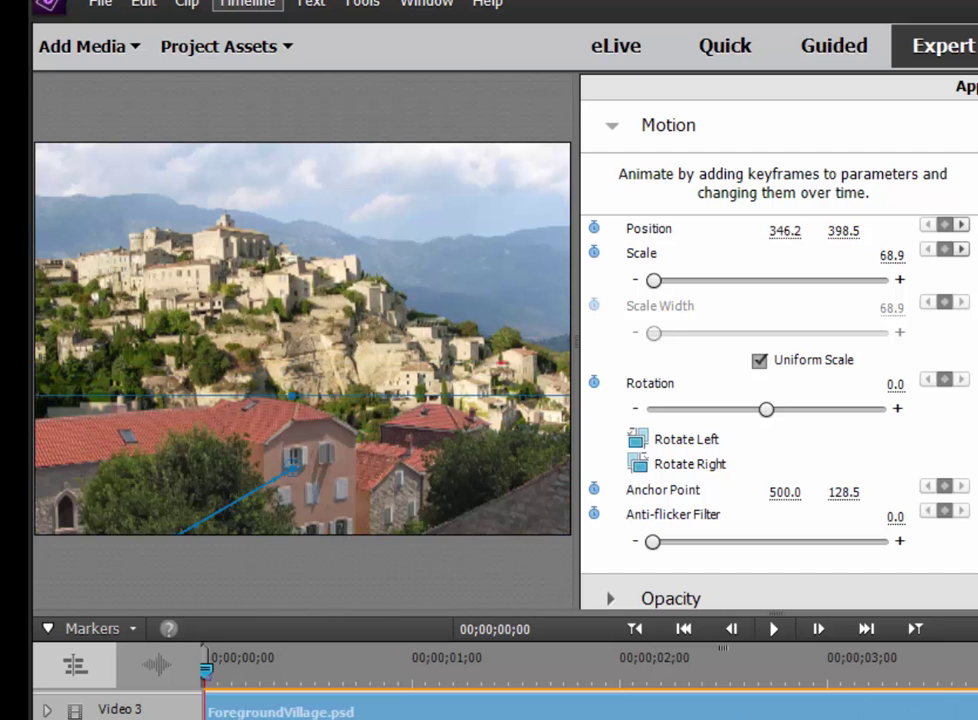
left_click_drag(206, 668, 93, 678)
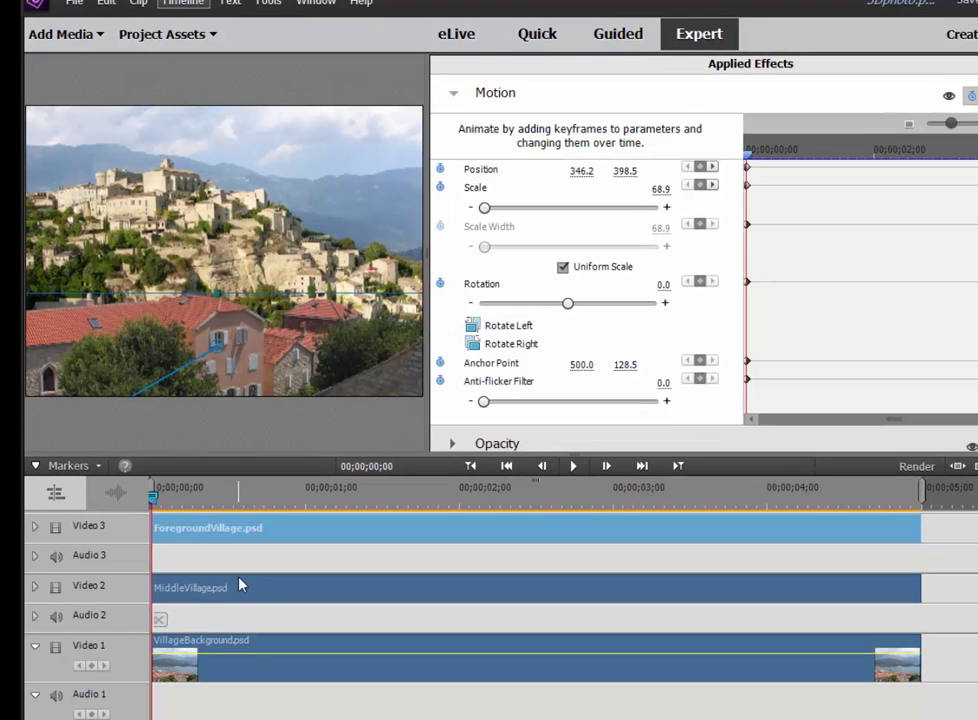
- Keyframe MiddleVillage to reach 90 scale at the clip's end, shifted down-left to 288.8, 415.0
left_click(278, 592)
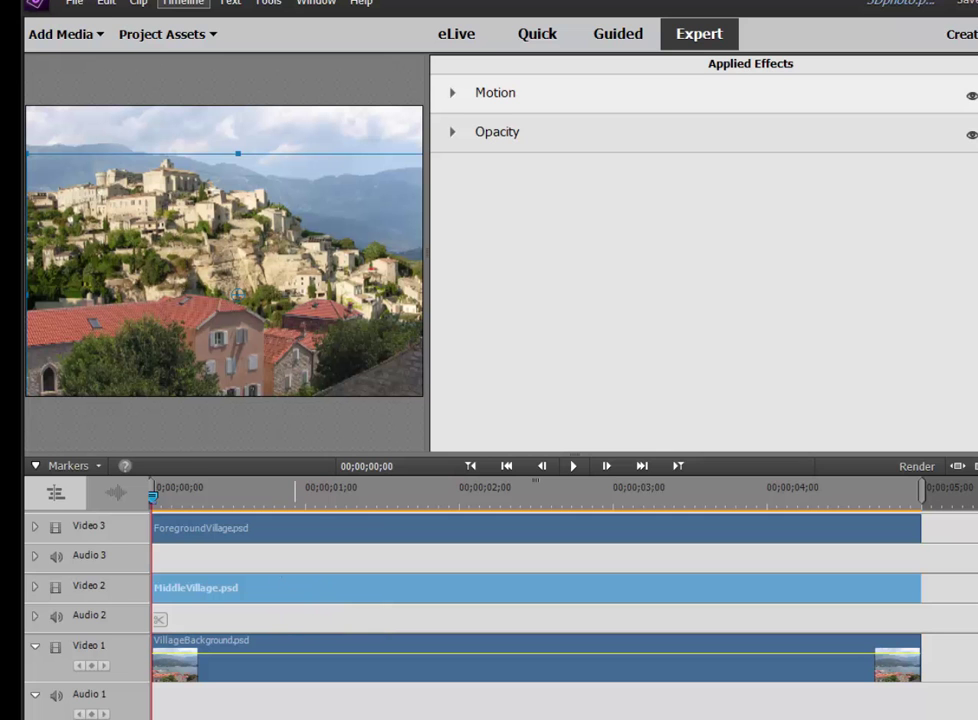
left_click(495, 92)
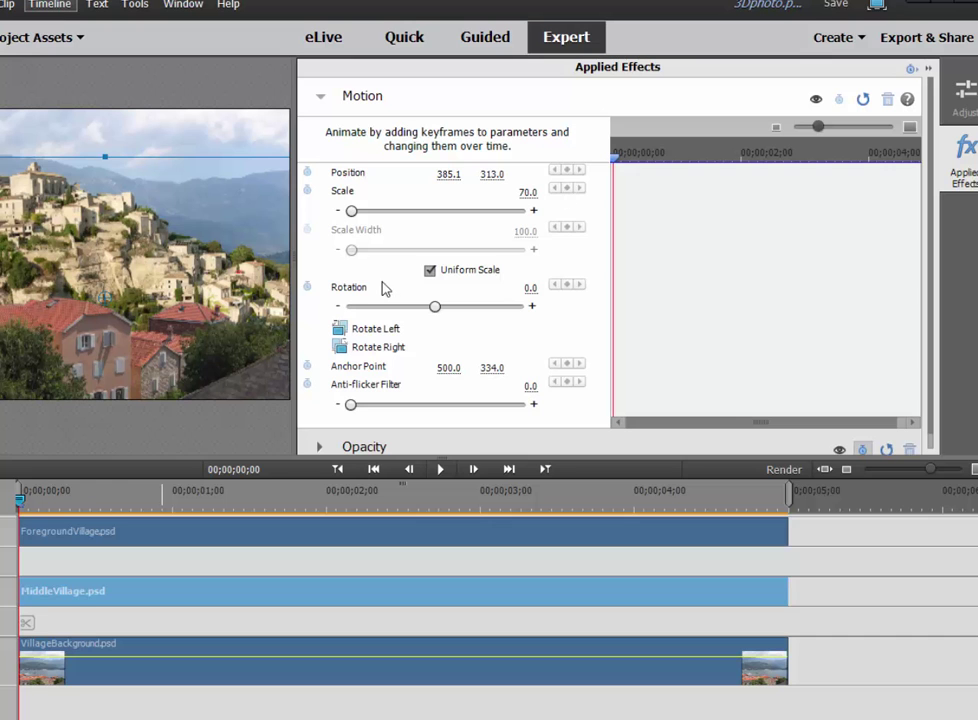
left_click(838, 99)
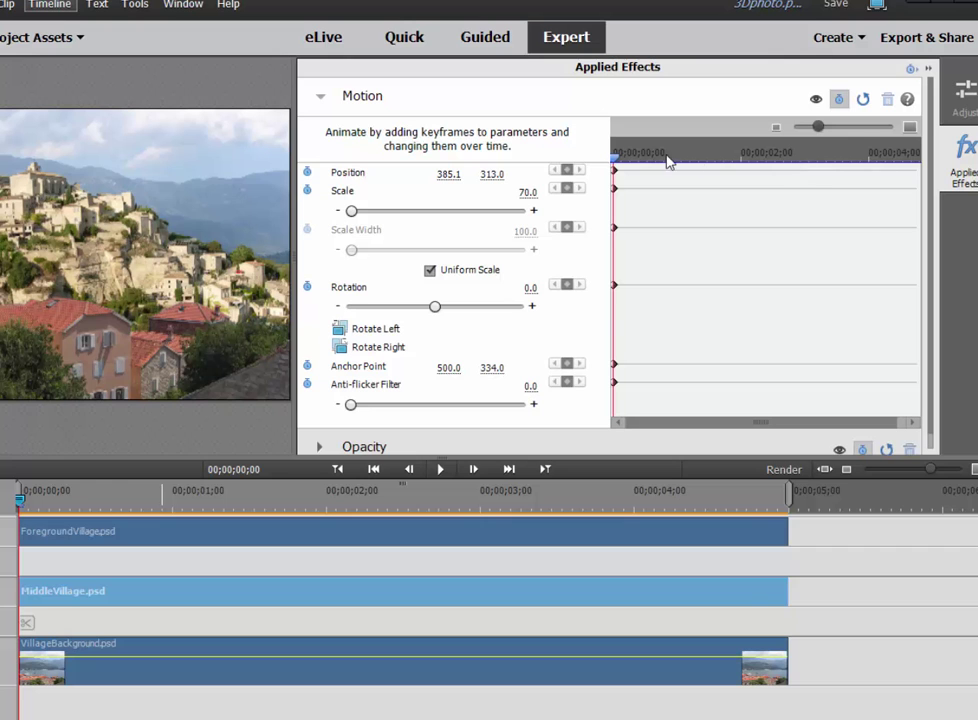
left_click_drag(615, 160, 914, 160)
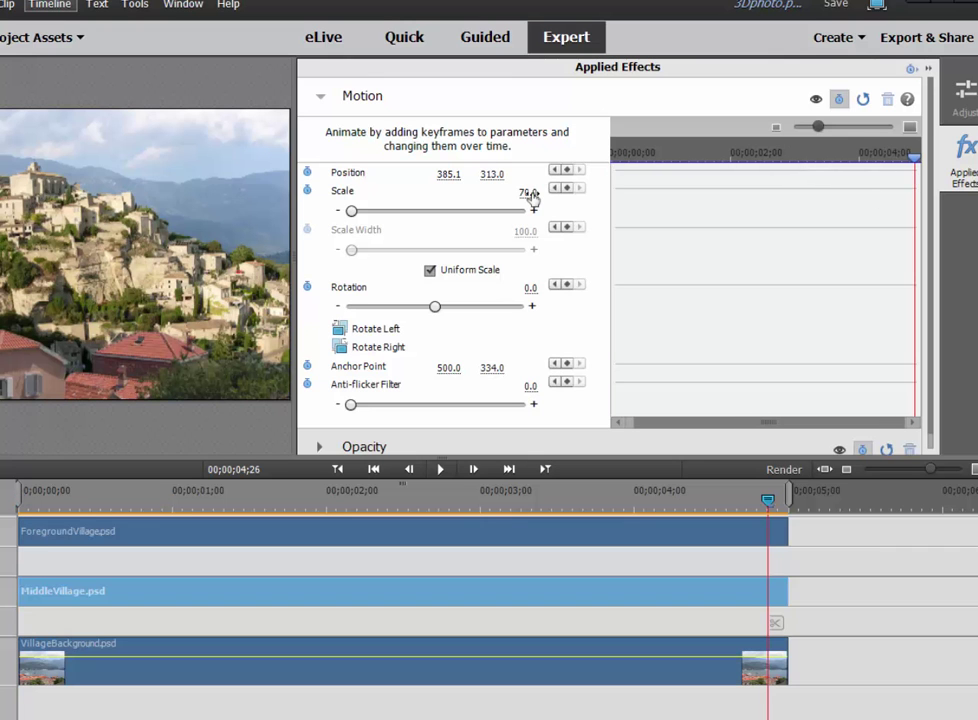
left_click(530, 195)
type("90")
key("Return")
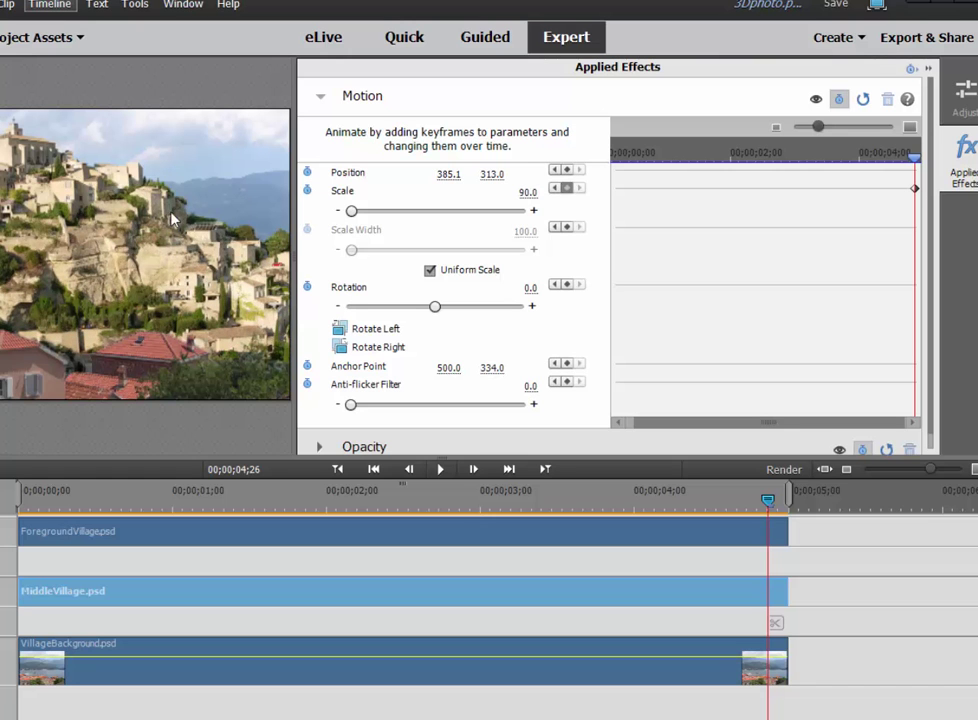
left_click(127, 213)
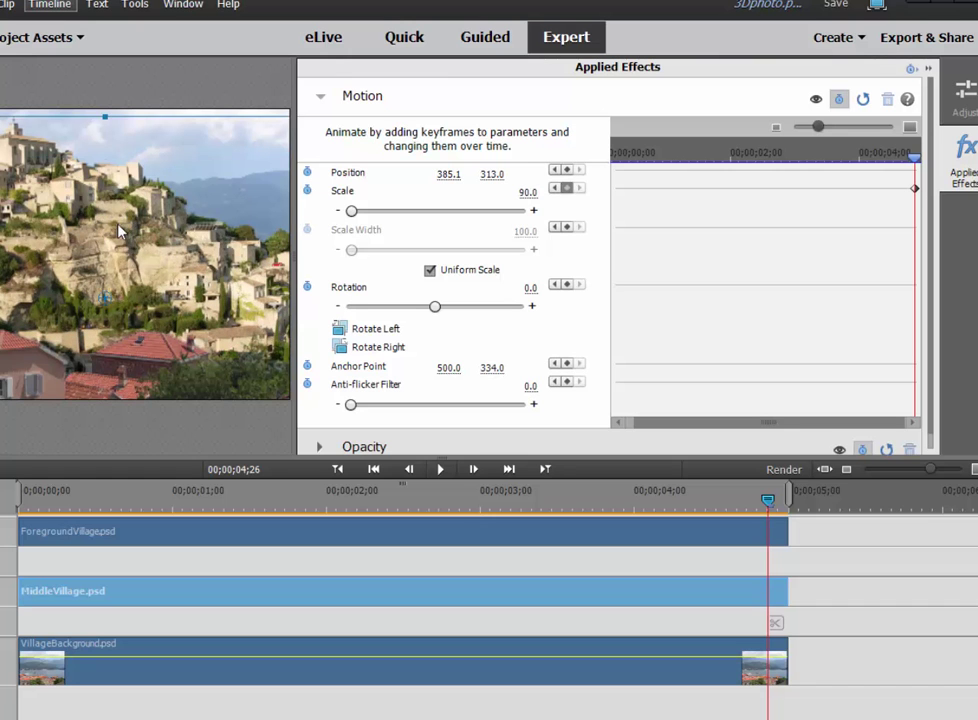
left_click_drag(100, 236, 71, 273)
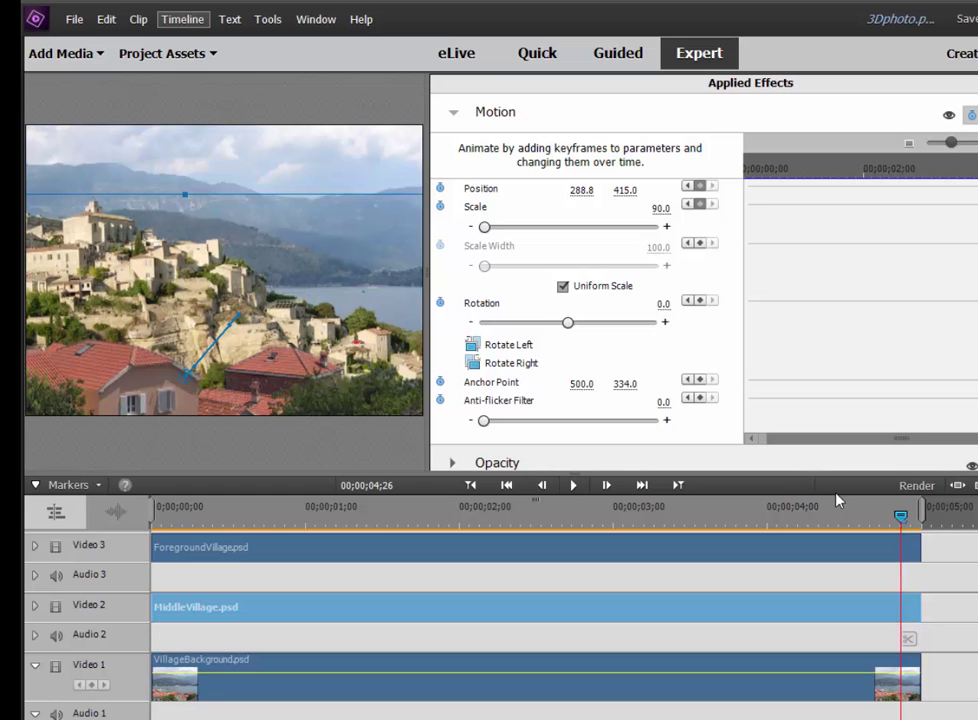
- Scrub back through the middle layer's motion to review its opening frames
left_click_drag(900, 516, 367, 516)
left_click(152, 590)
left_click_drag(152, 590, 67, 375)
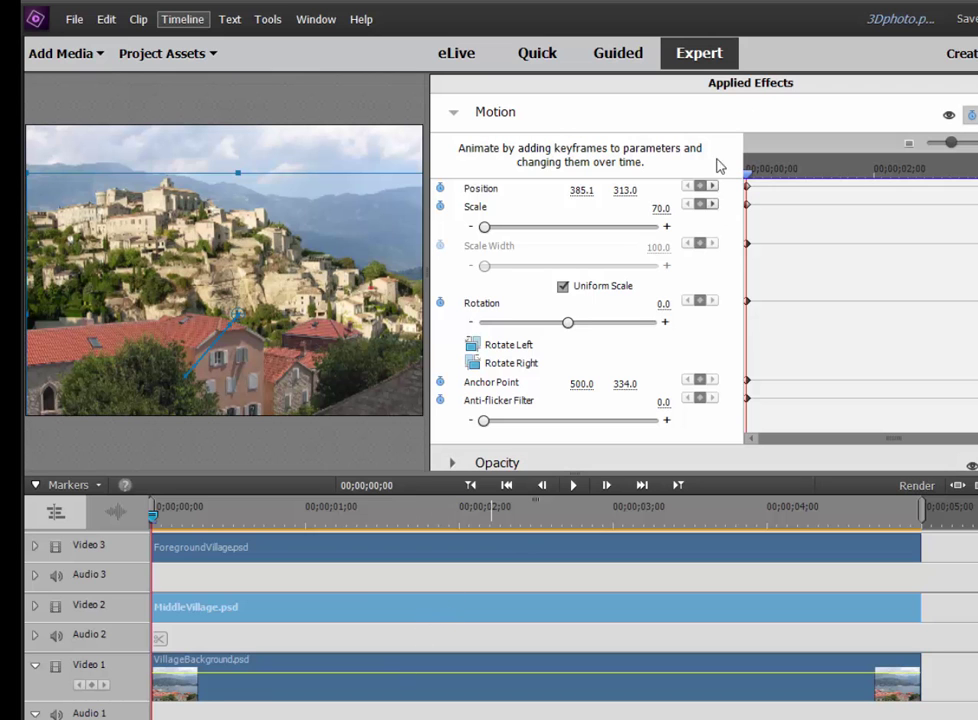
- Revise the ending keyframe to 80 scale with the image raised to 299.8, 336.0
left_click(716, 209)
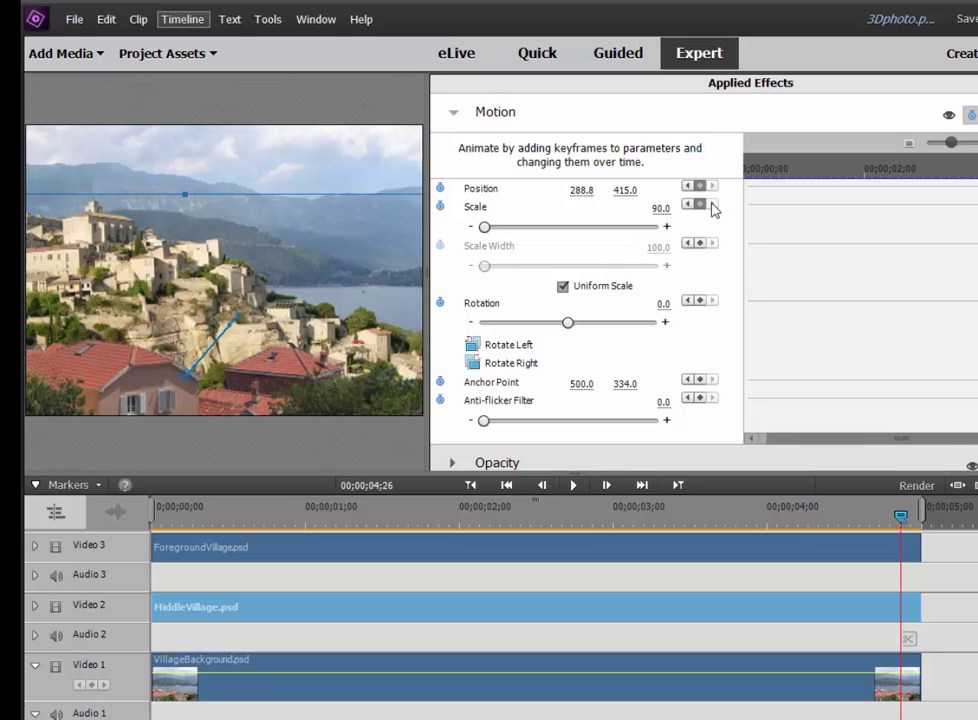
left_click(647, 205)
type("80")
key("Return")
left_click_drag(165, 318, 175, 262)
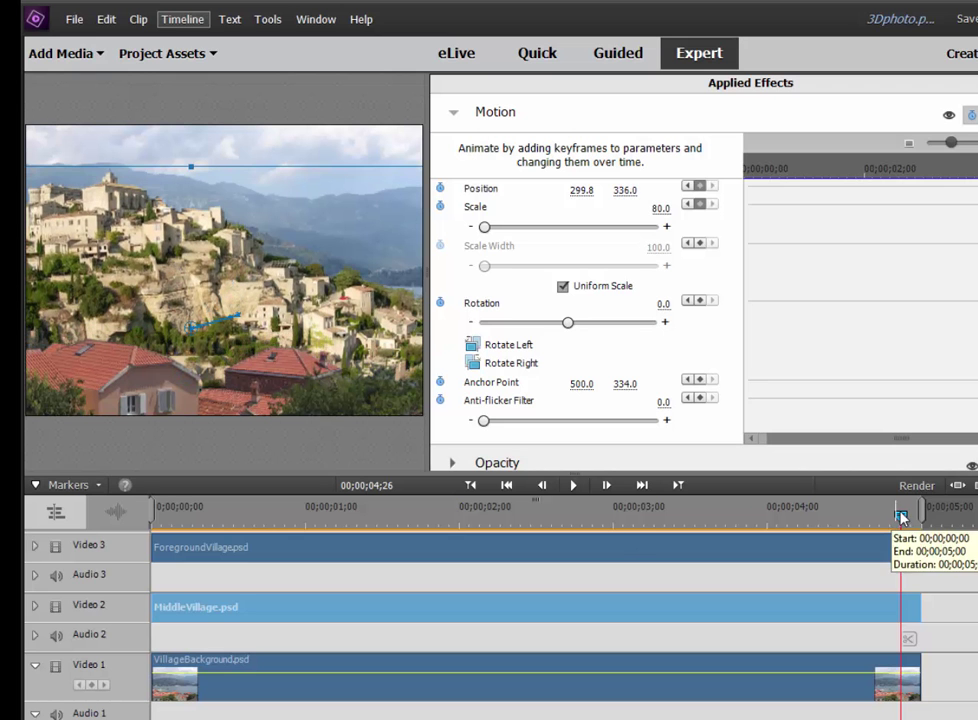
left_click_drag(900, 516, 152, 512)
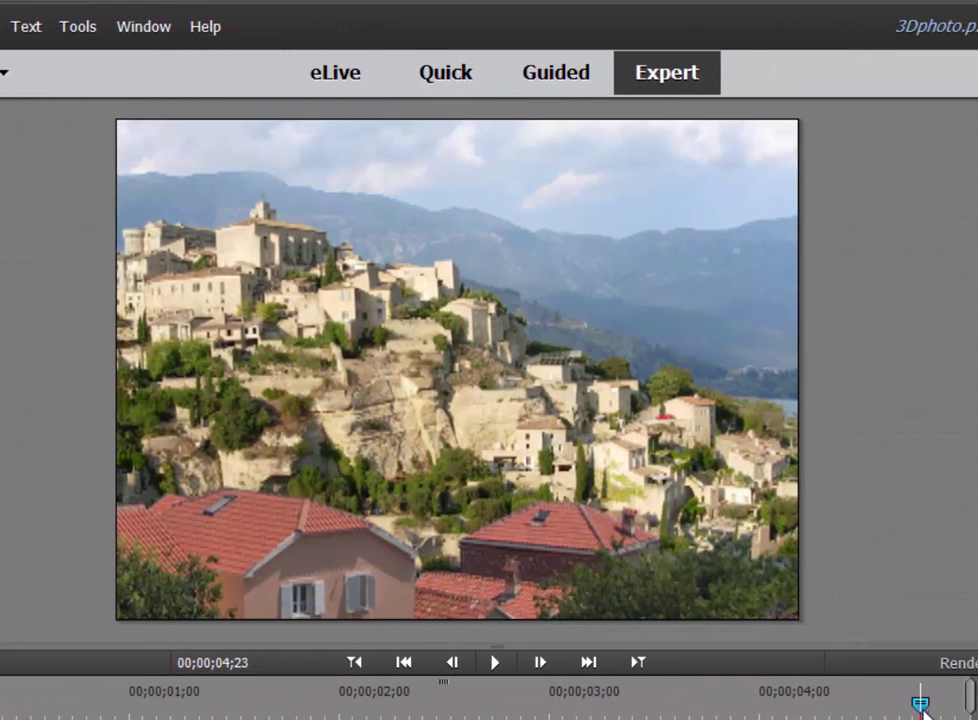
- From the start of the timeline, render the three layers and play back the parallax animation
left_click_drag(922, 710, 2, 710)
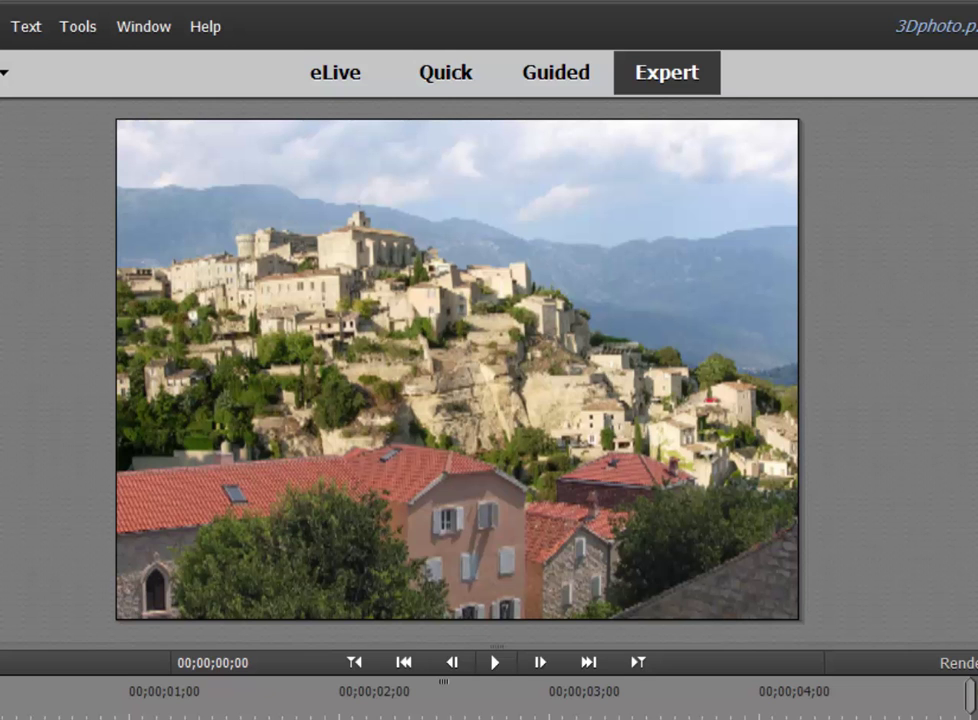
key("Return")
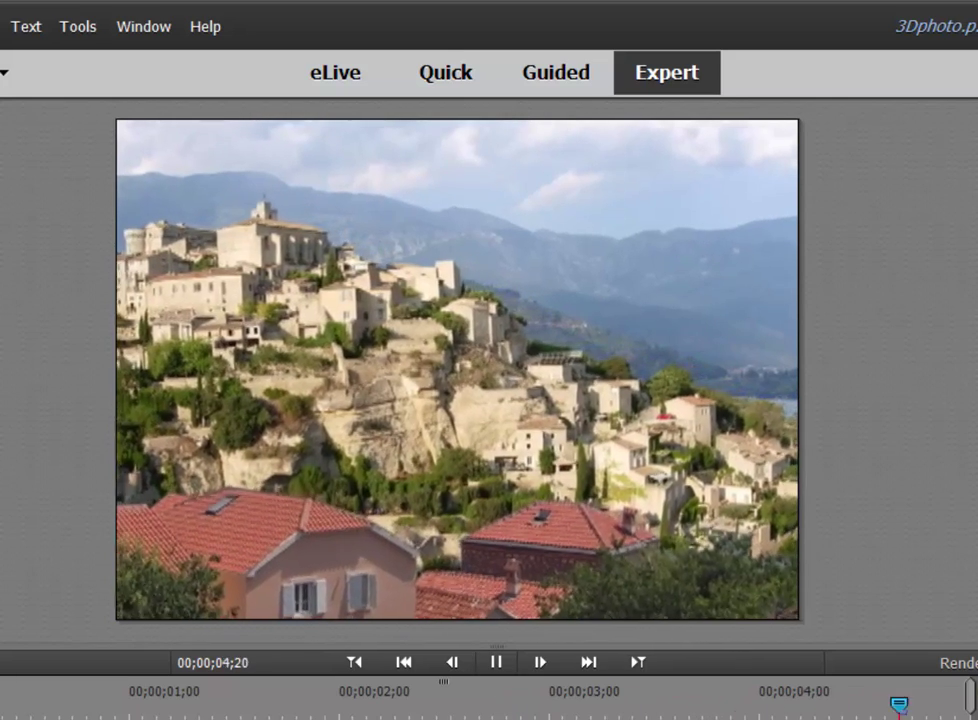
key("space")
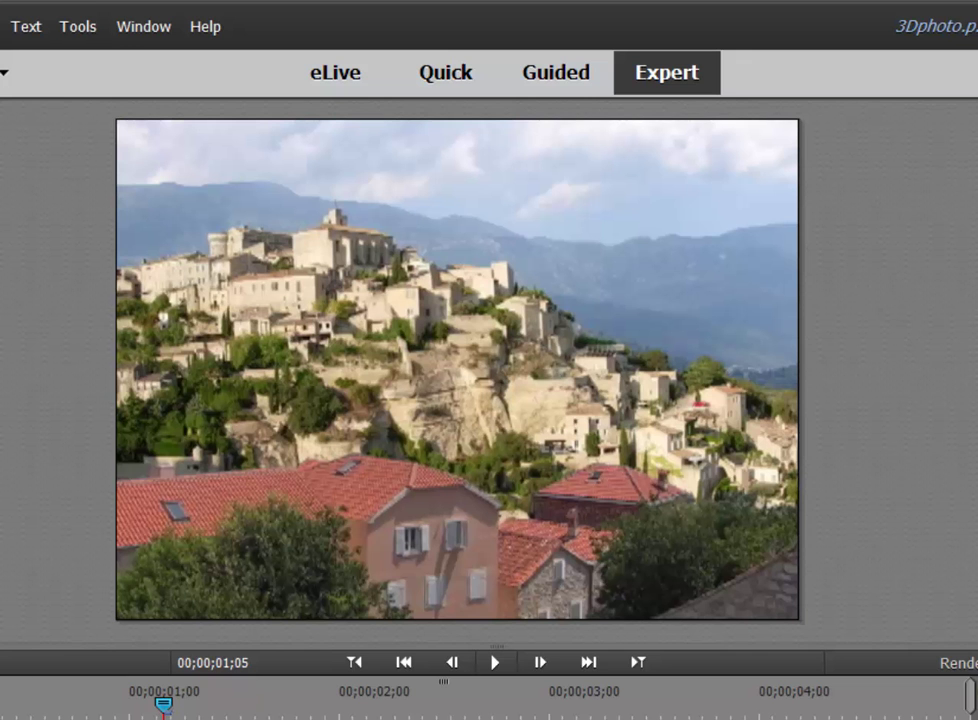